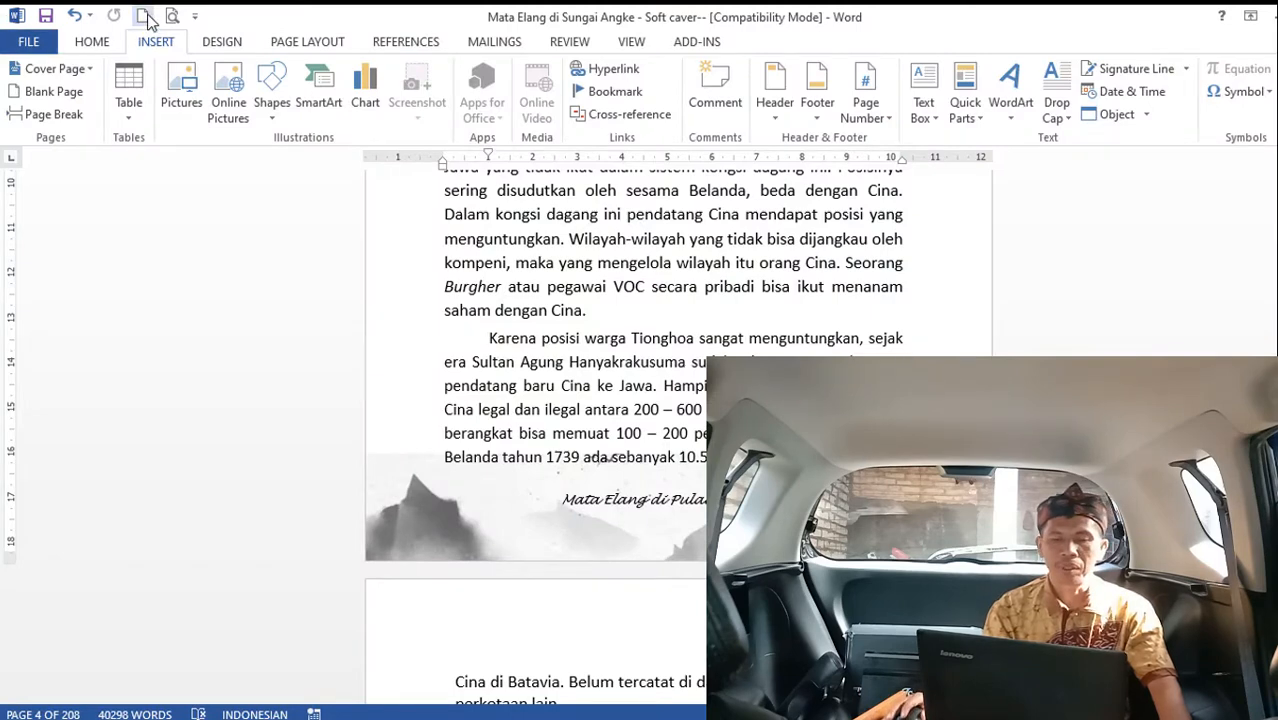
# Create a new blank document and return to the Mata Elang di Sungai Angke manuscript.
pyautogui.click(143, 16)
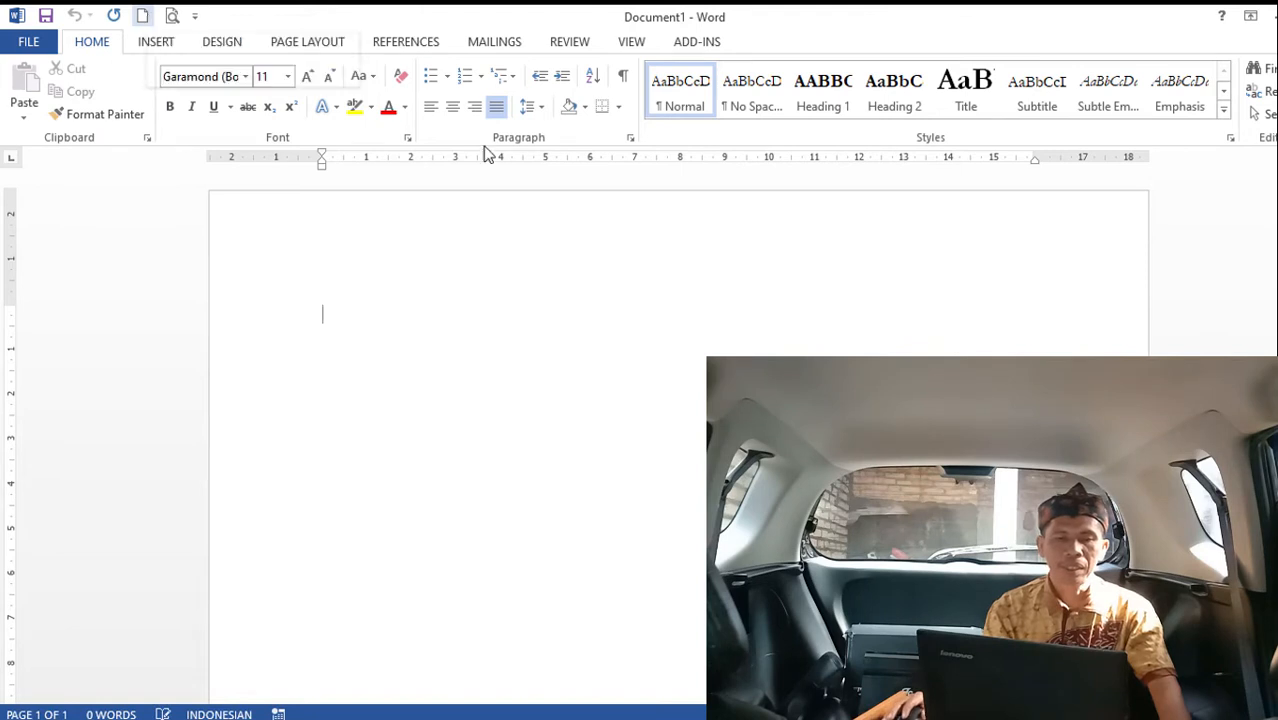
pyautogui.click(165, 45)
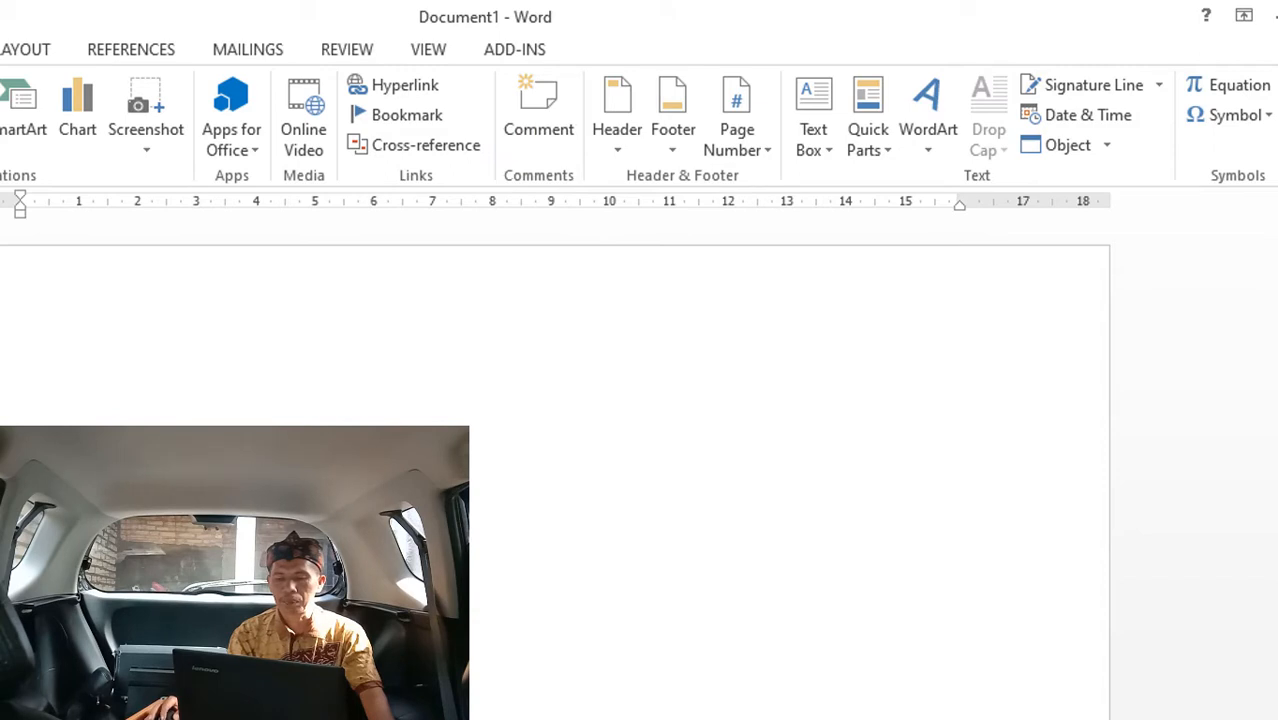
pyautogui.click(595, 717)
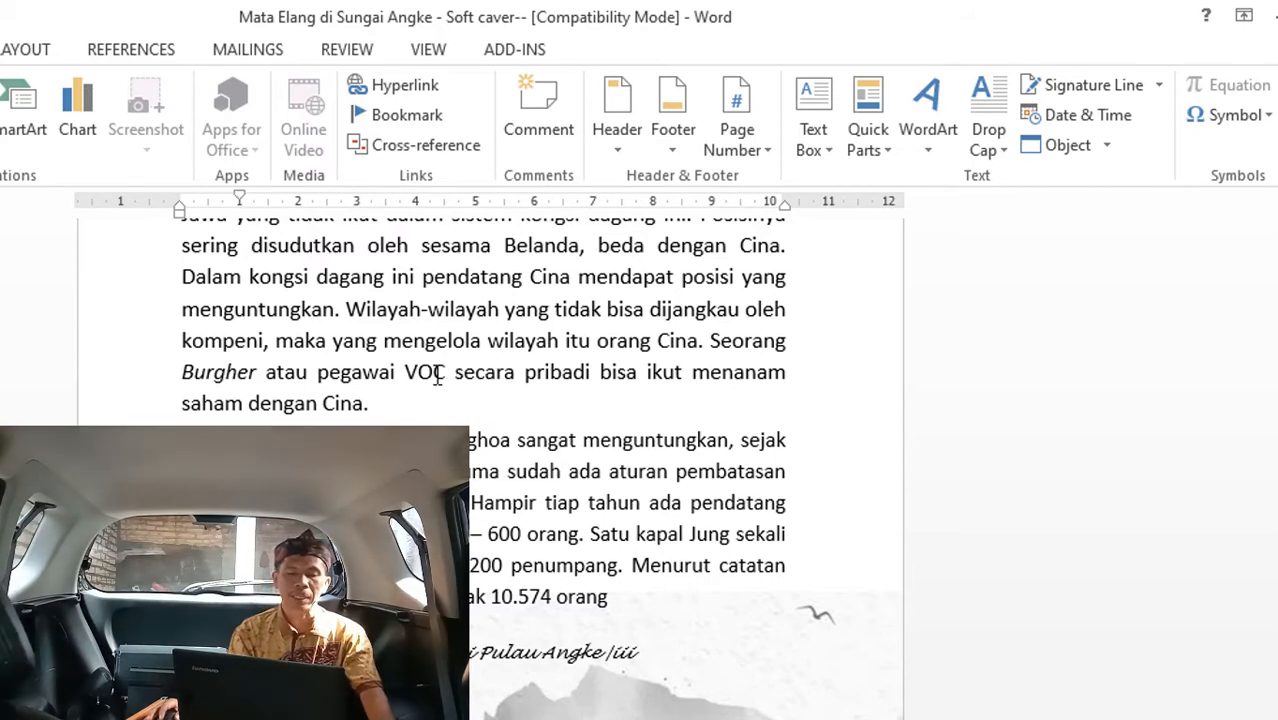
pyautogui.click(374, 406)
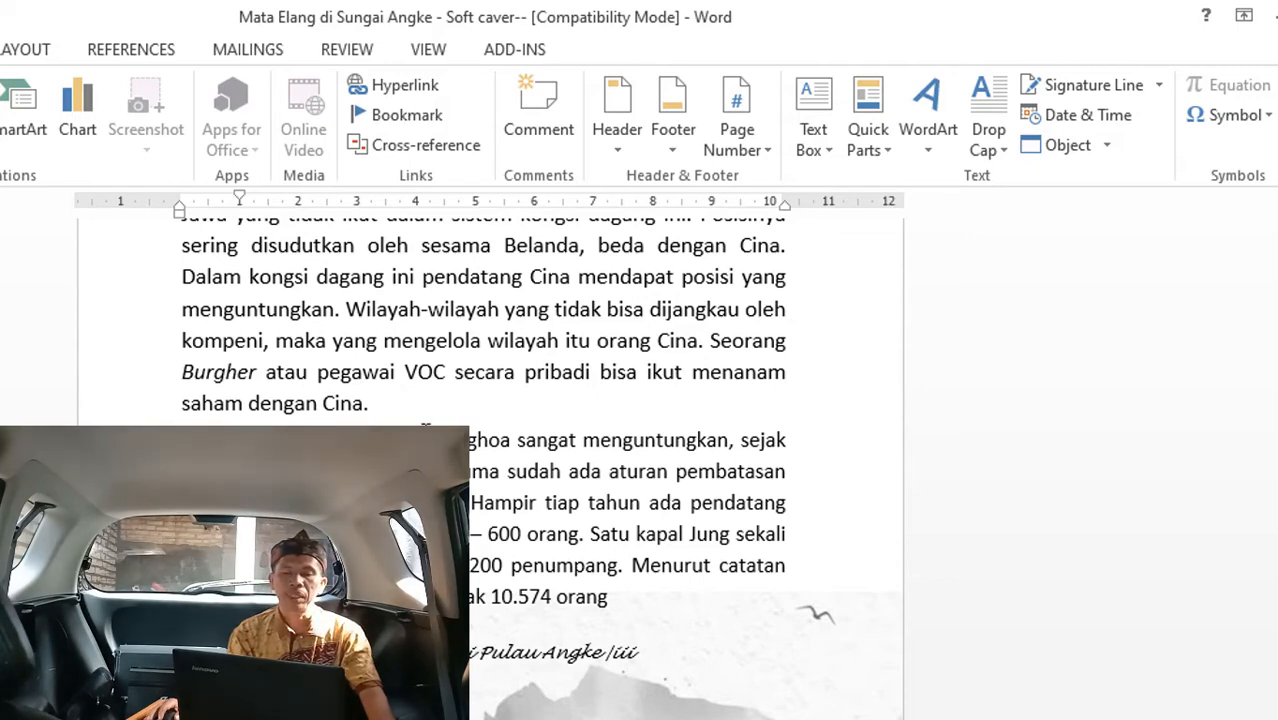
pyautogui.scroll(2, 471, 399)
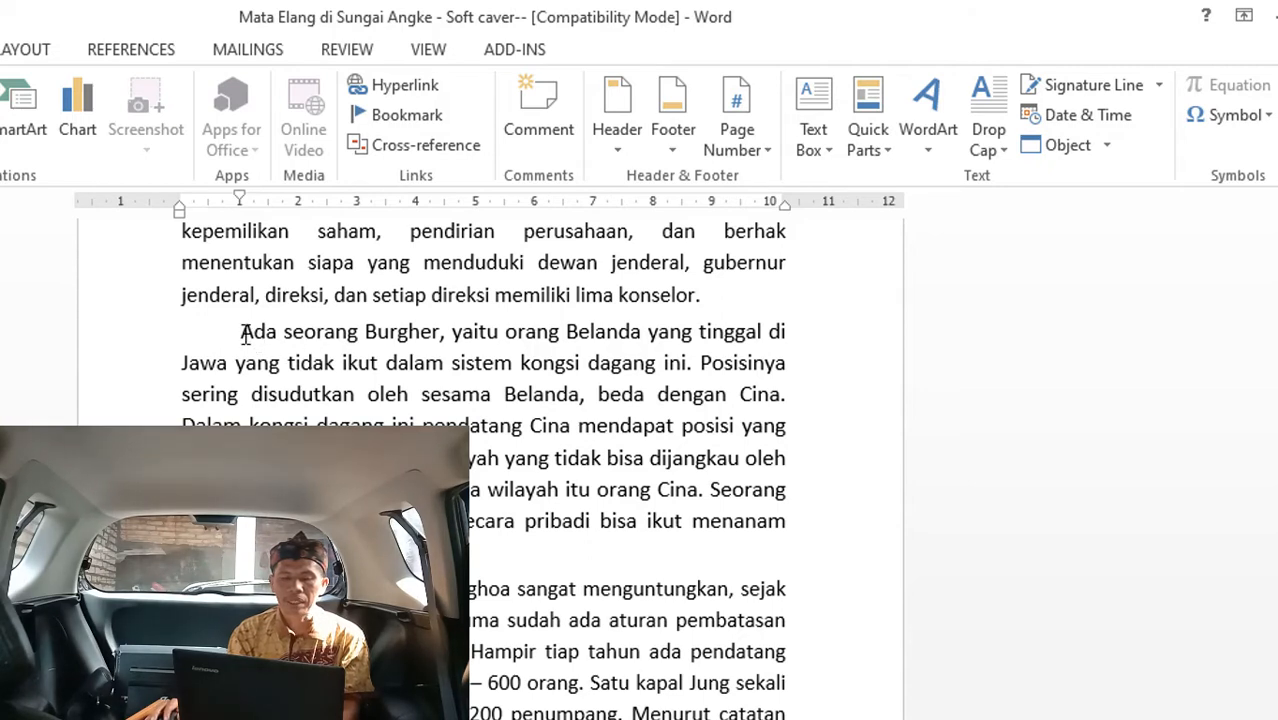
pyautogui.moveTo(242, 332); pyautogui.dragTo(455, 465)
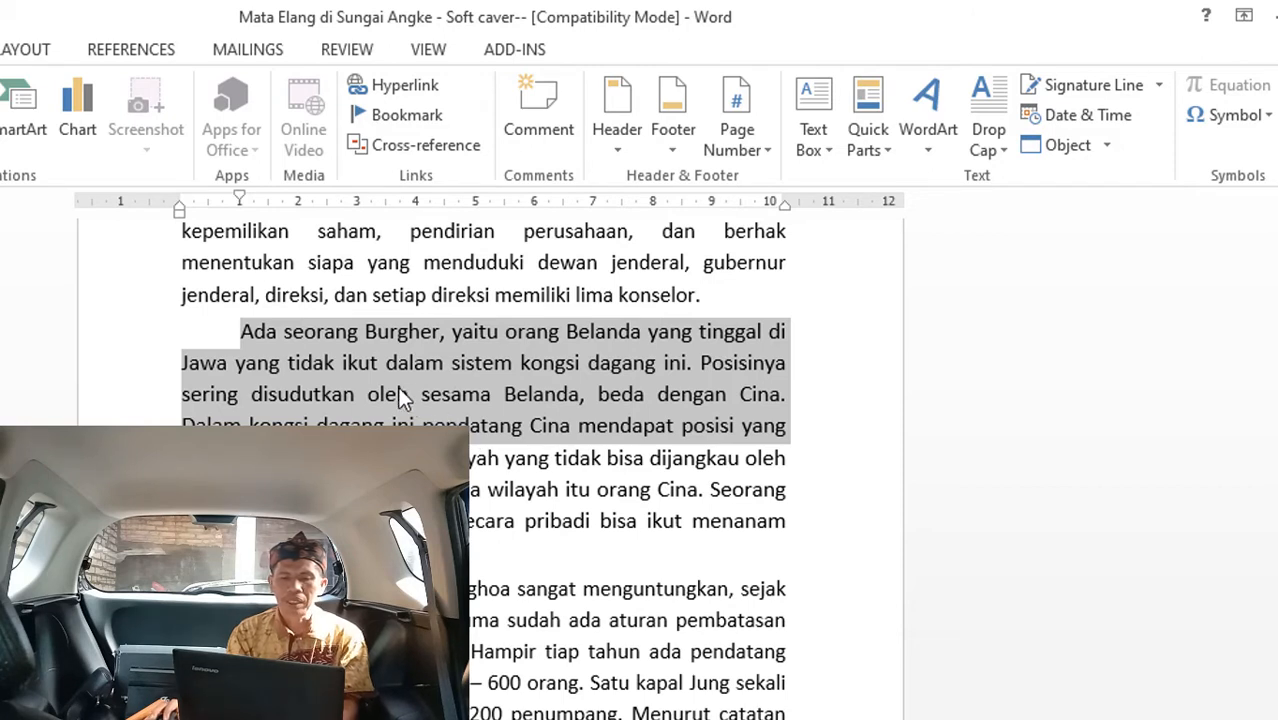
pyautogui.click(328, 362)
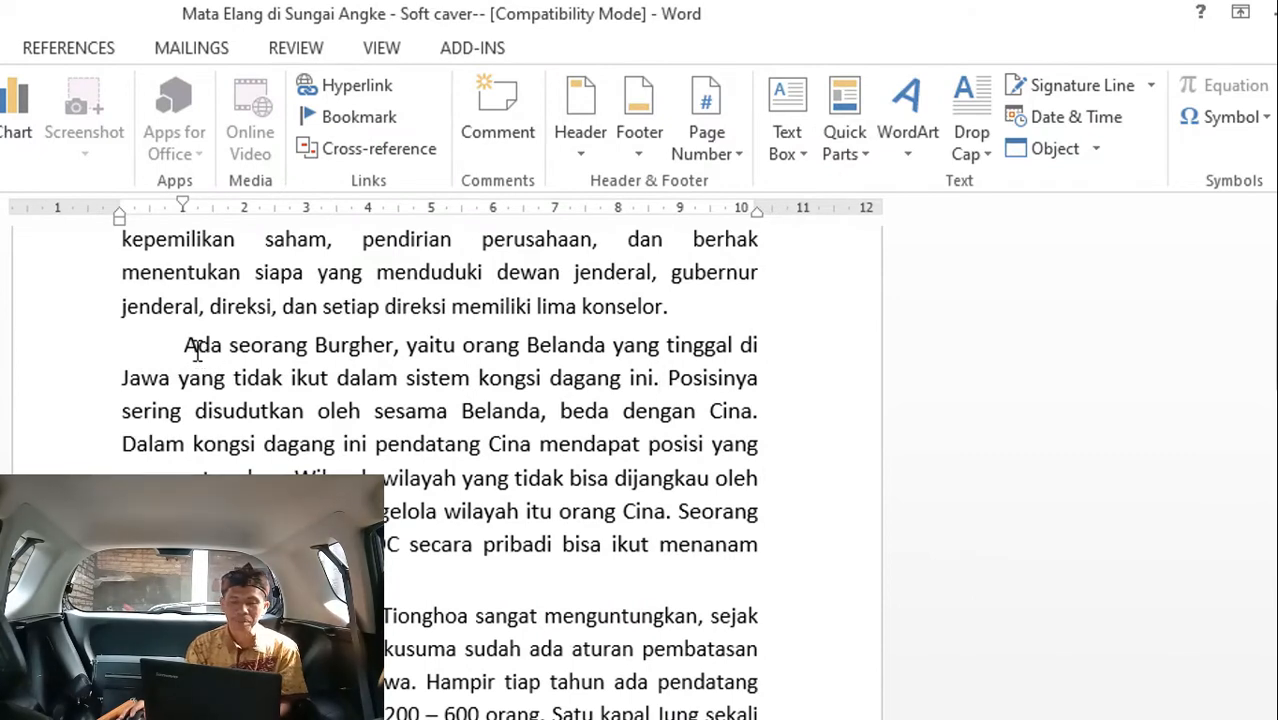
# Comment on the first two sentences of the "Ada seorang Burgher" paragraph with "Tolong sebutkan nama seorang Burgher, dan dijadikan catatan kaki".
pyautogui.moveTo(185, 345); pyautogui.dragTo(776, 420)
pyautogui.click(512, 124)
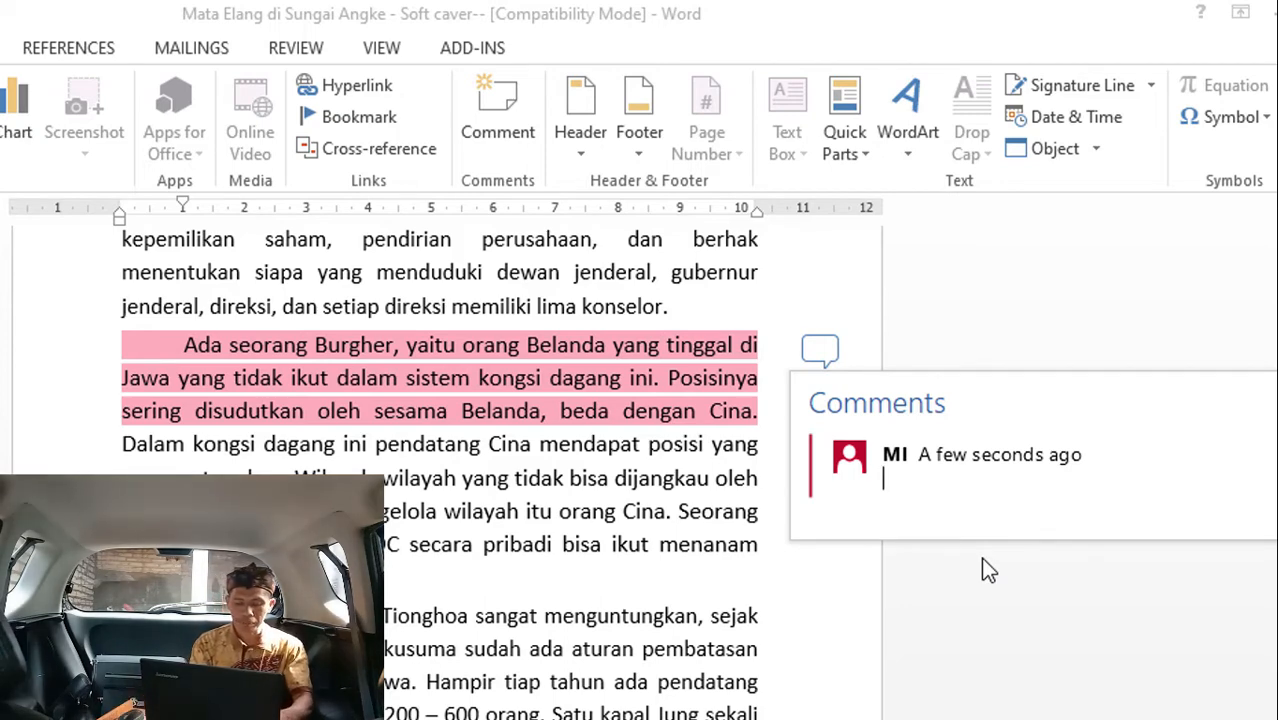
pyautogui.write('tolong')
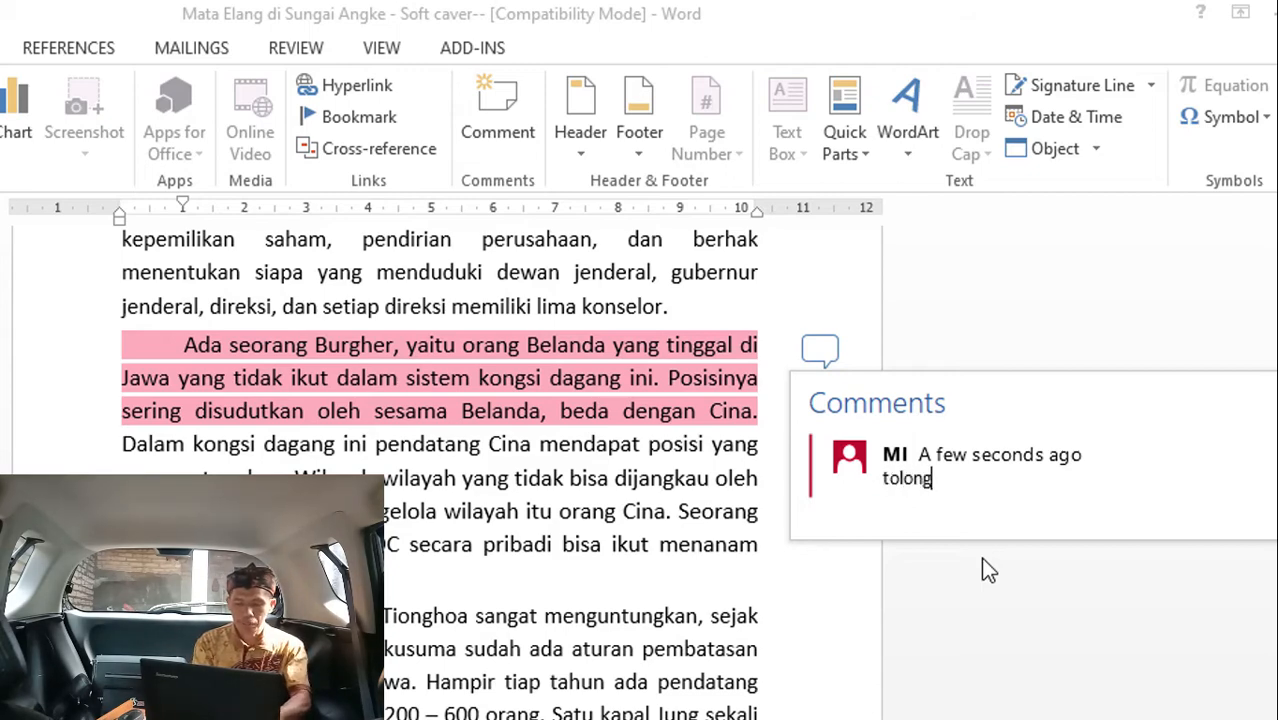
pyautogui.write(' sebutkan nama seorang')
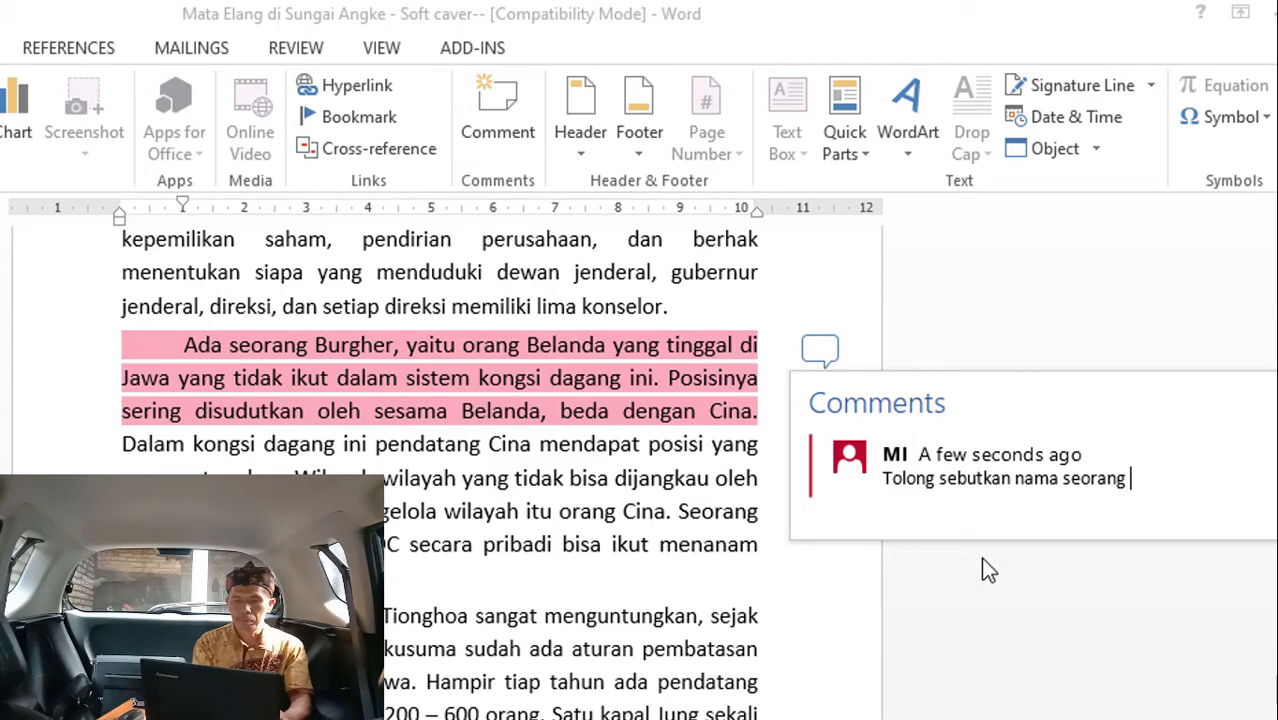
pyautogui.write(' Bur')
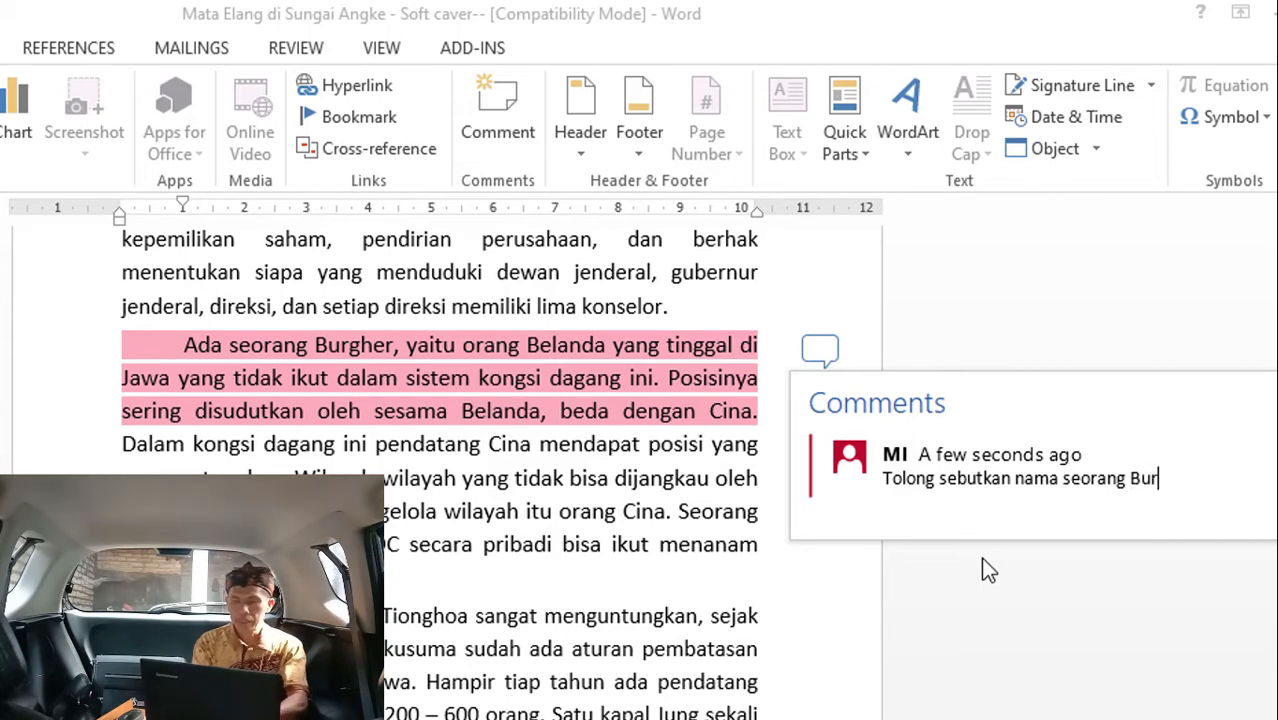
pyautogui.write('gher,')
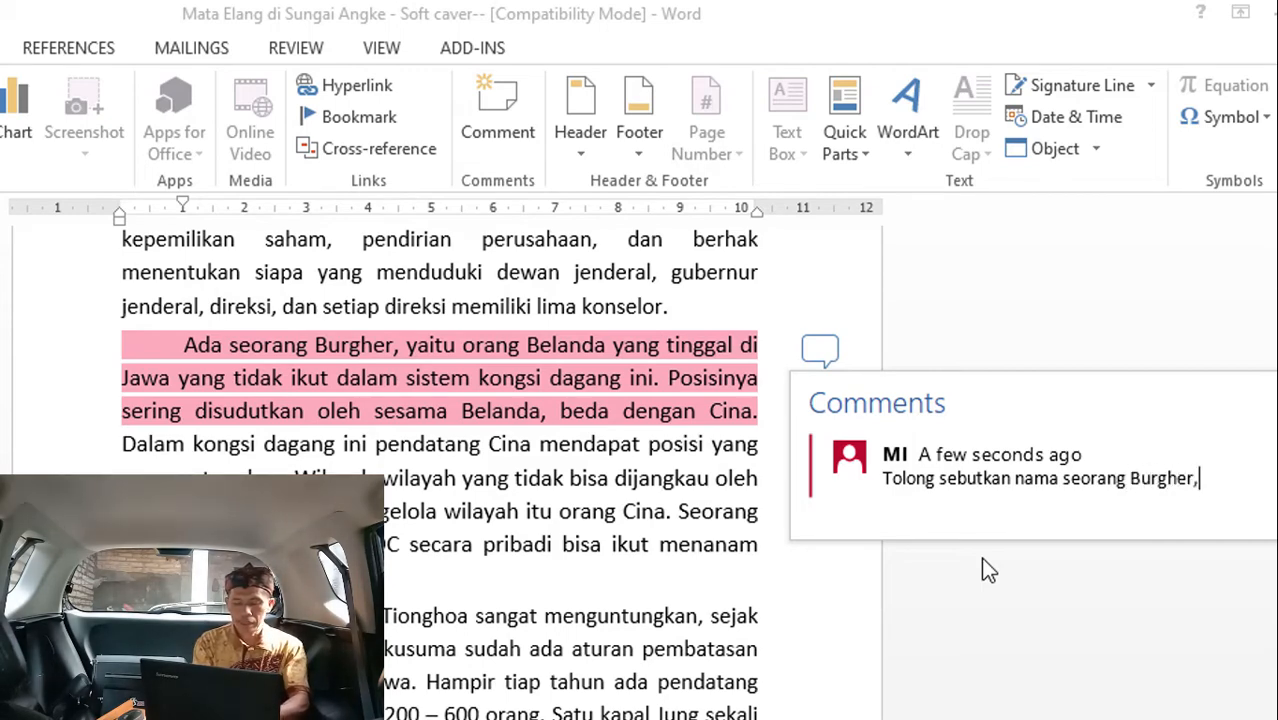
pyautogui.write(' dan dijadi')
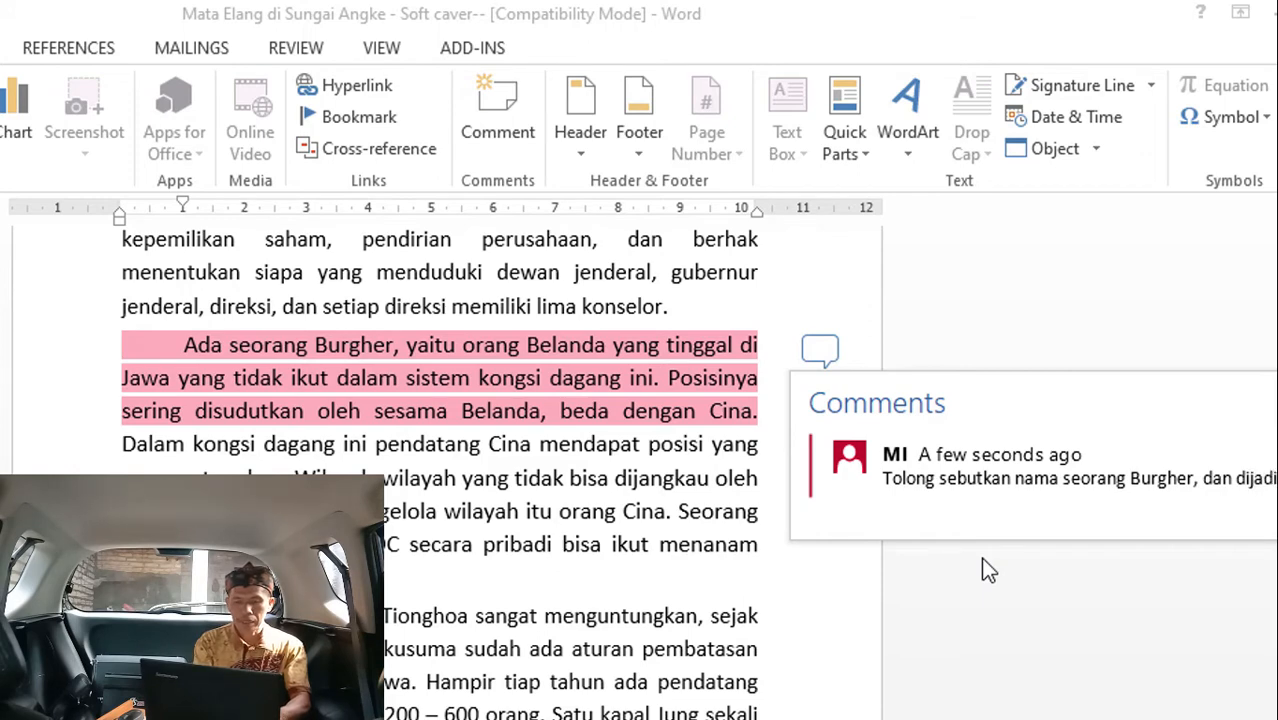
pyautogui.write('catatan kaki')
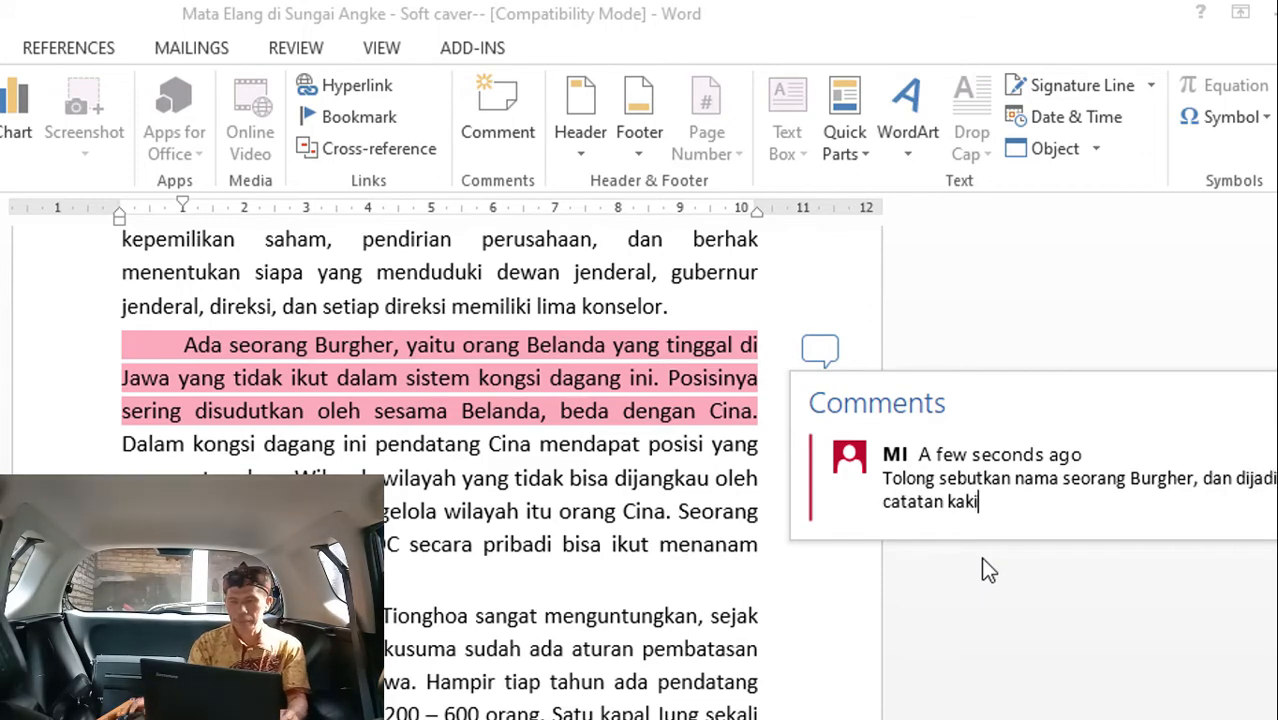
pyautogui.click(766, 677)
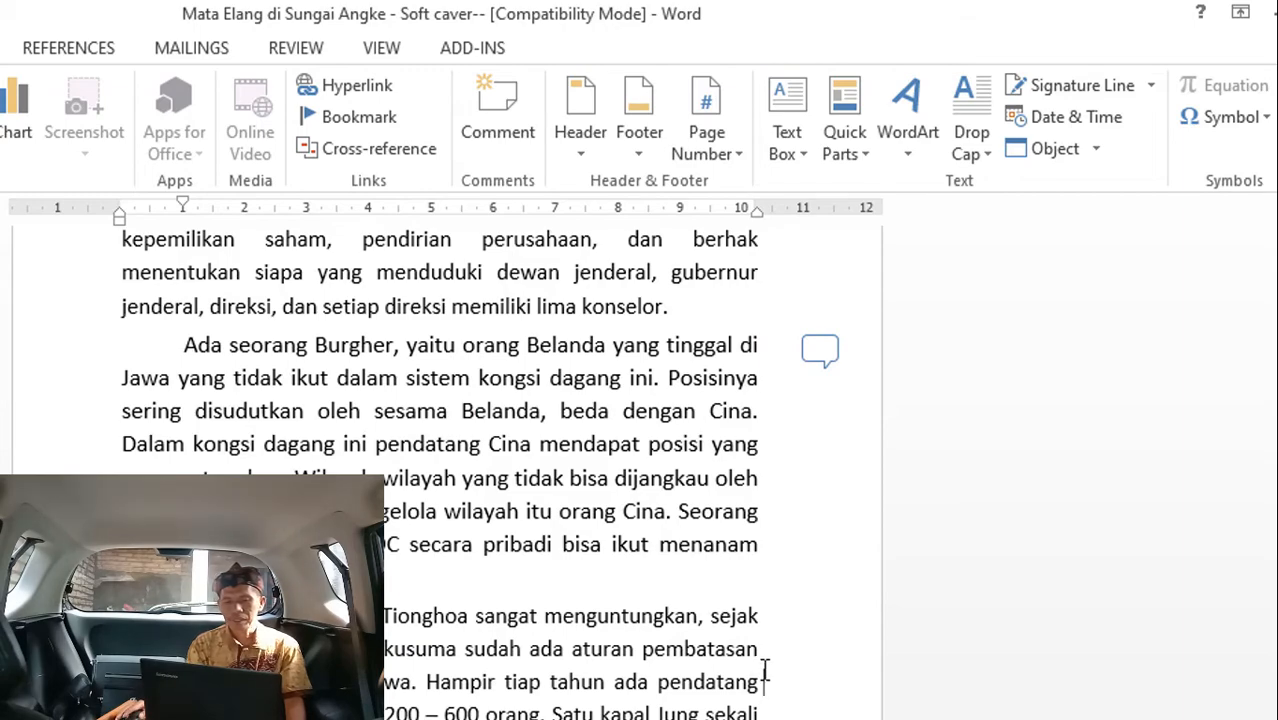
# Reopen the comment beside the "Ada seorang Burgher" paragraph to review its text, and close it.
pyautogui.scroll(-8, 766, 677)
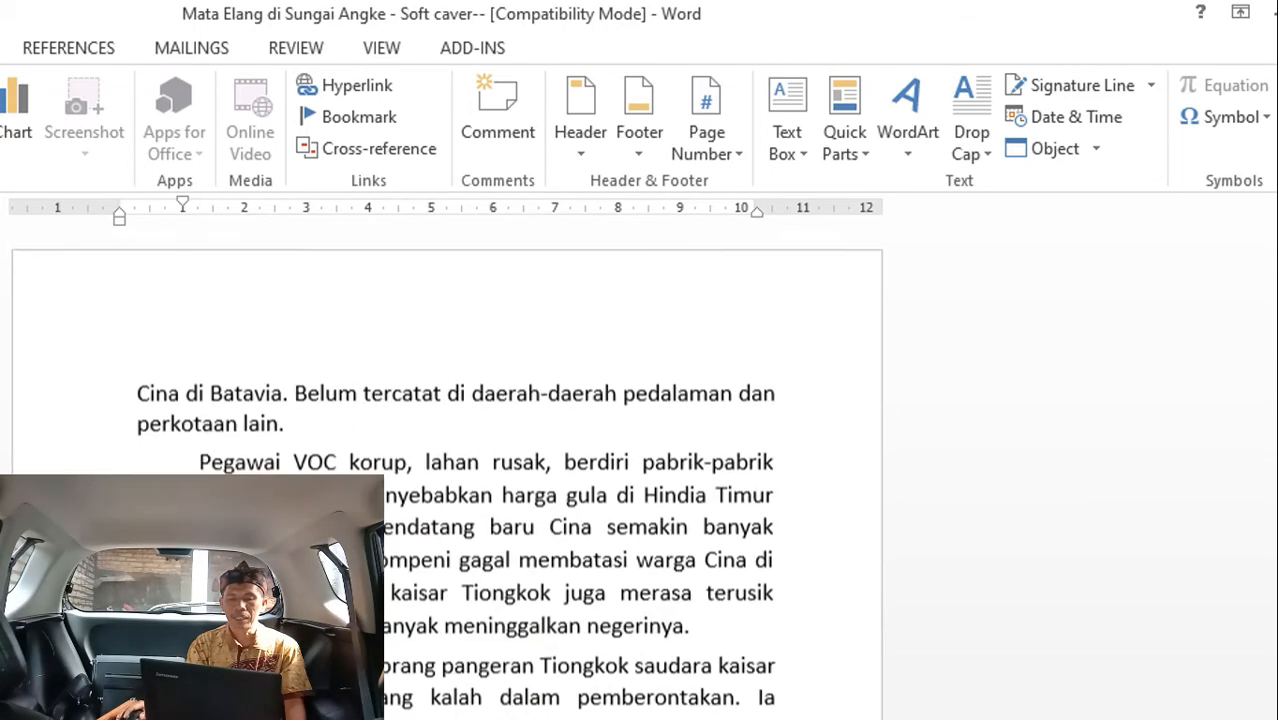
pyautogui.scroll(10, 716, 607)
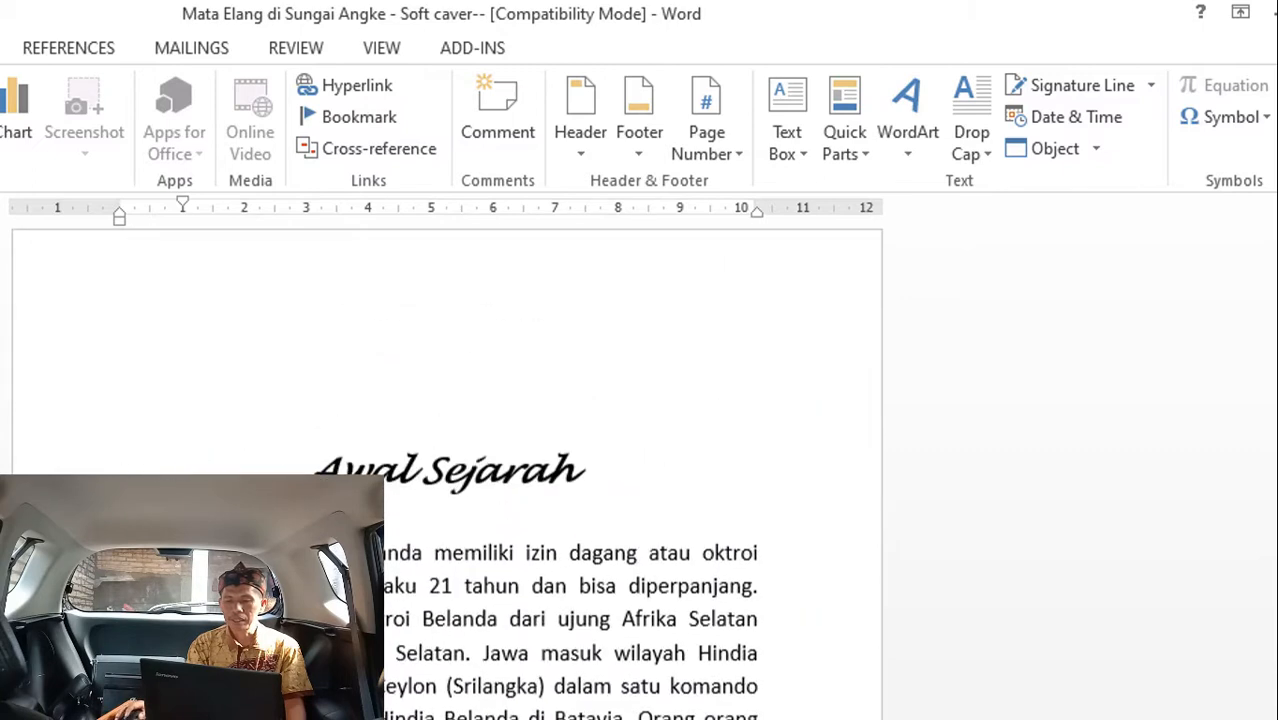
pyautogui.scroll(-3, 716, 607)
pyautogui.click(820, 508)
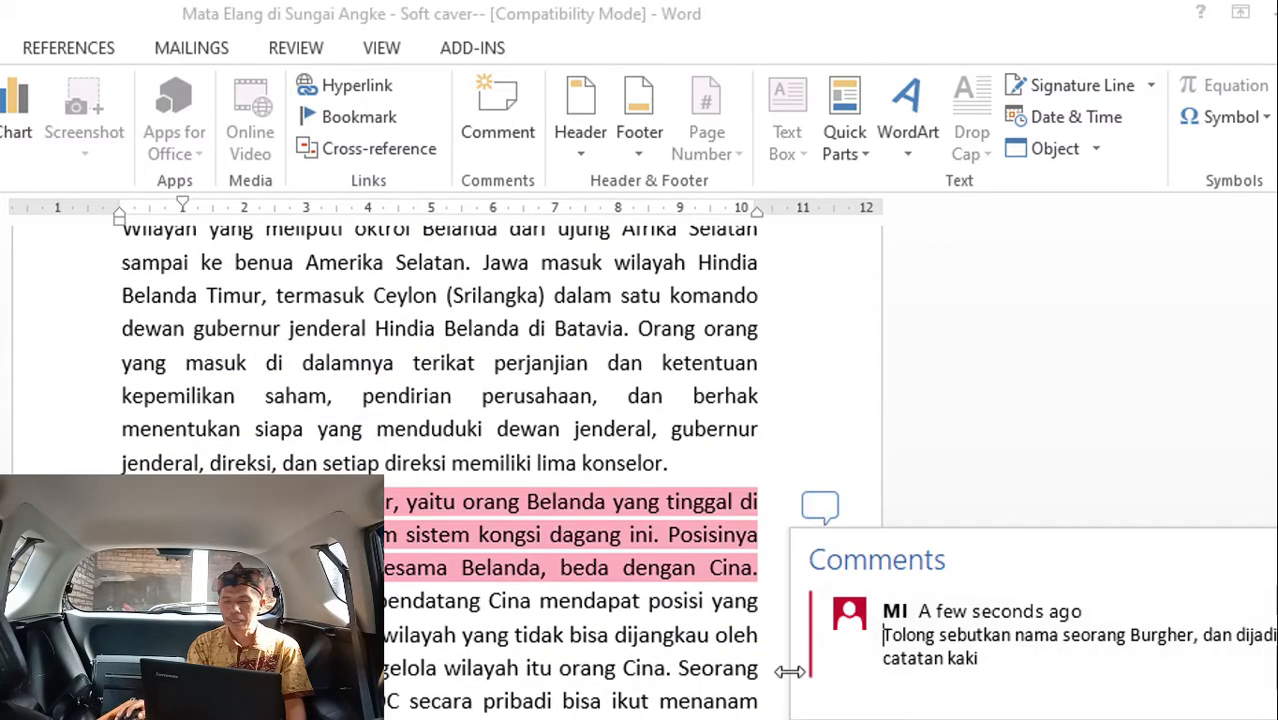
pyautogui.click(660, 704)
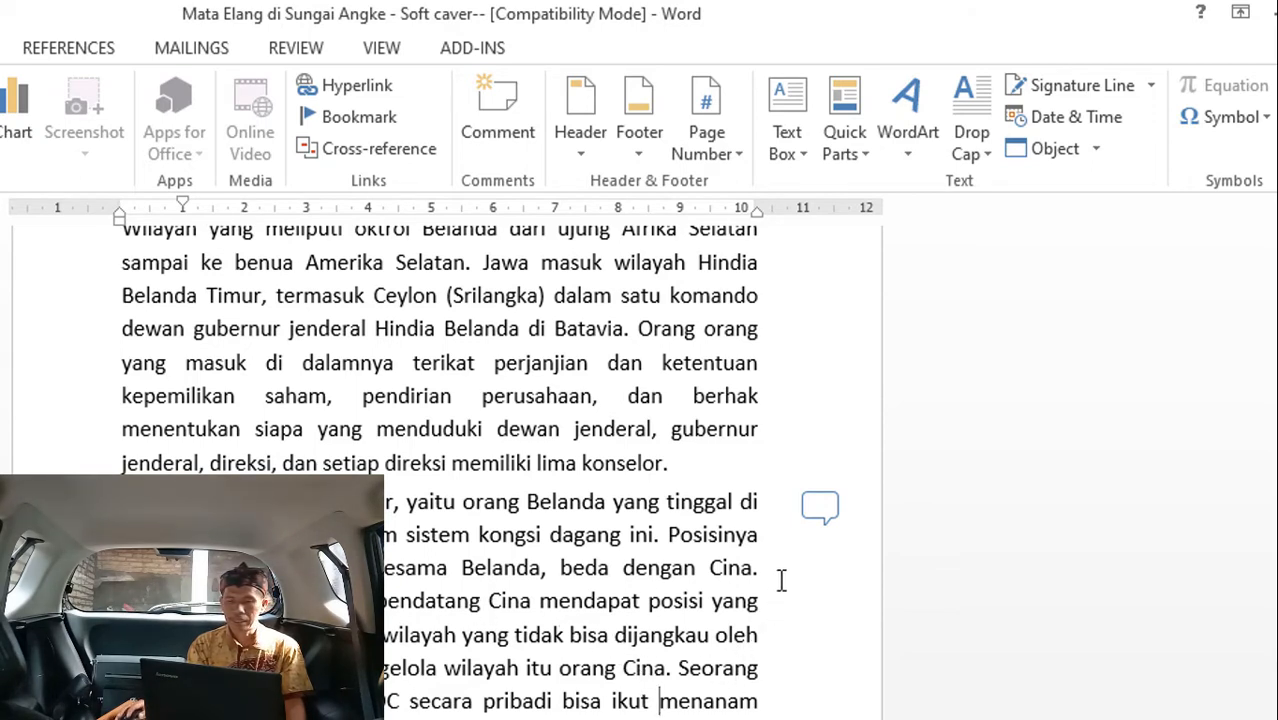
pyautogui.click(840, 705)
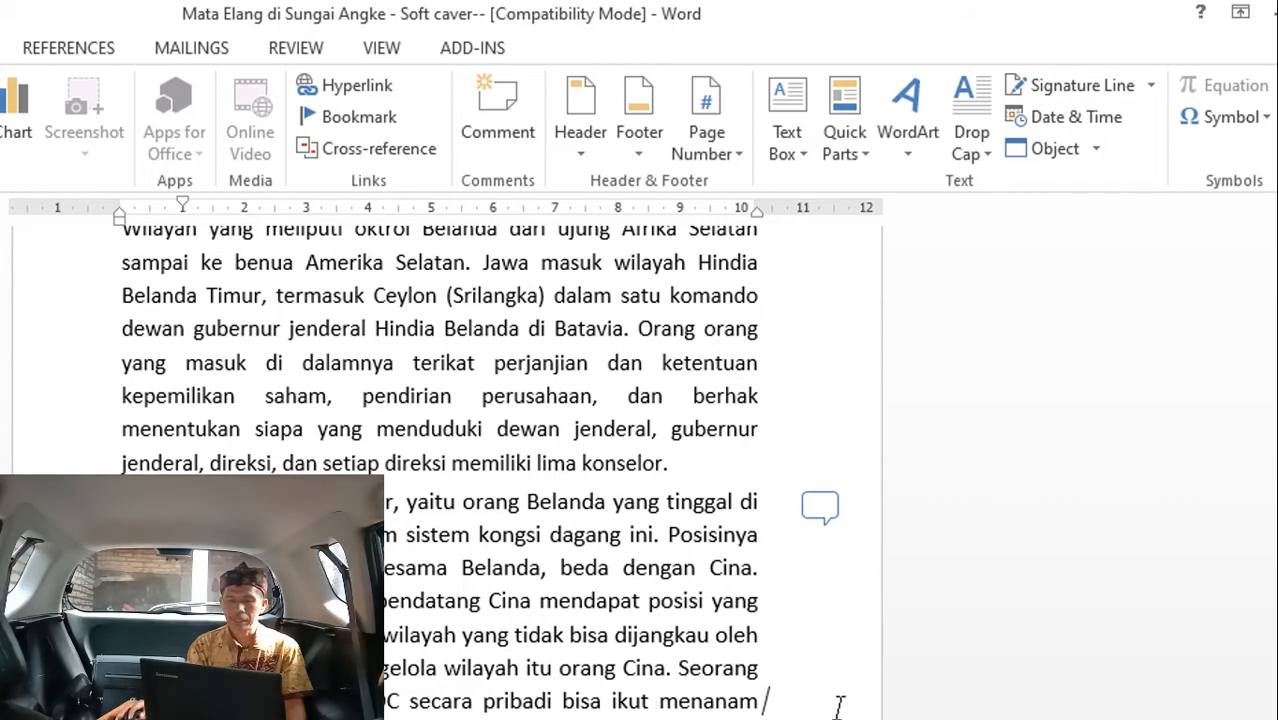
pyautogui.click(572, 604)
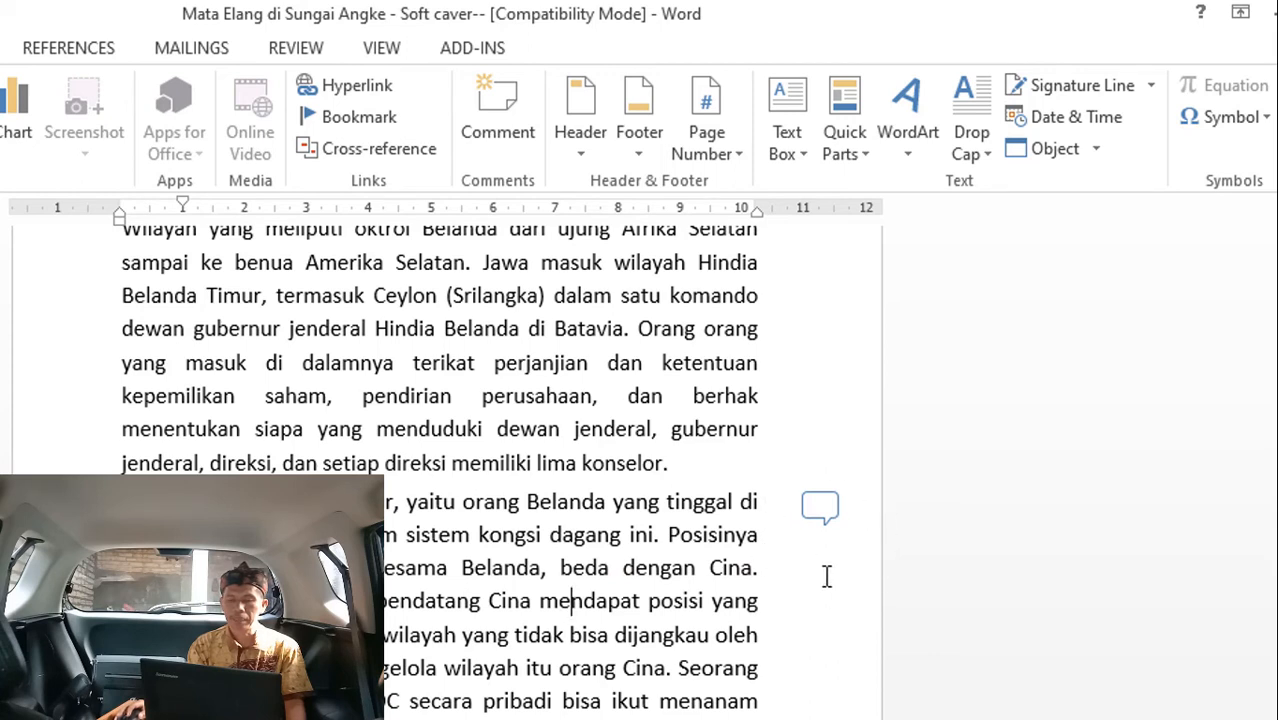
pyautogui.click(818, 514)
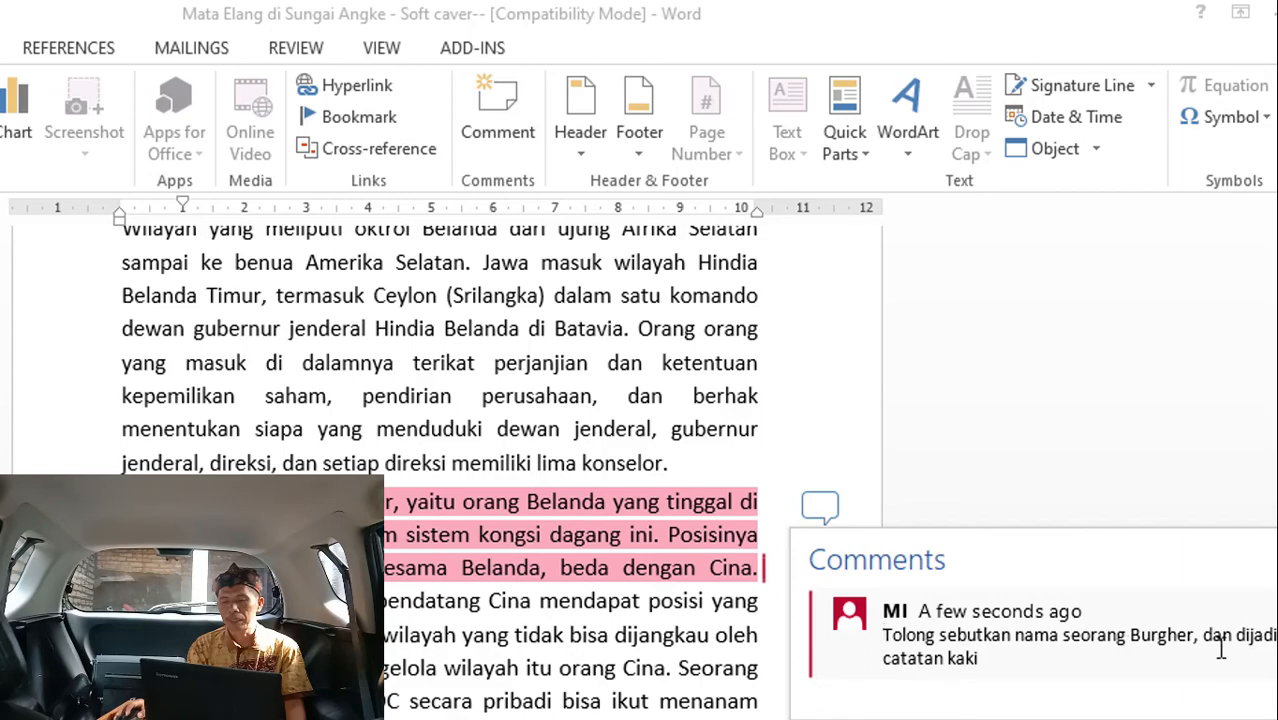
pyautogui.click(665, 660)
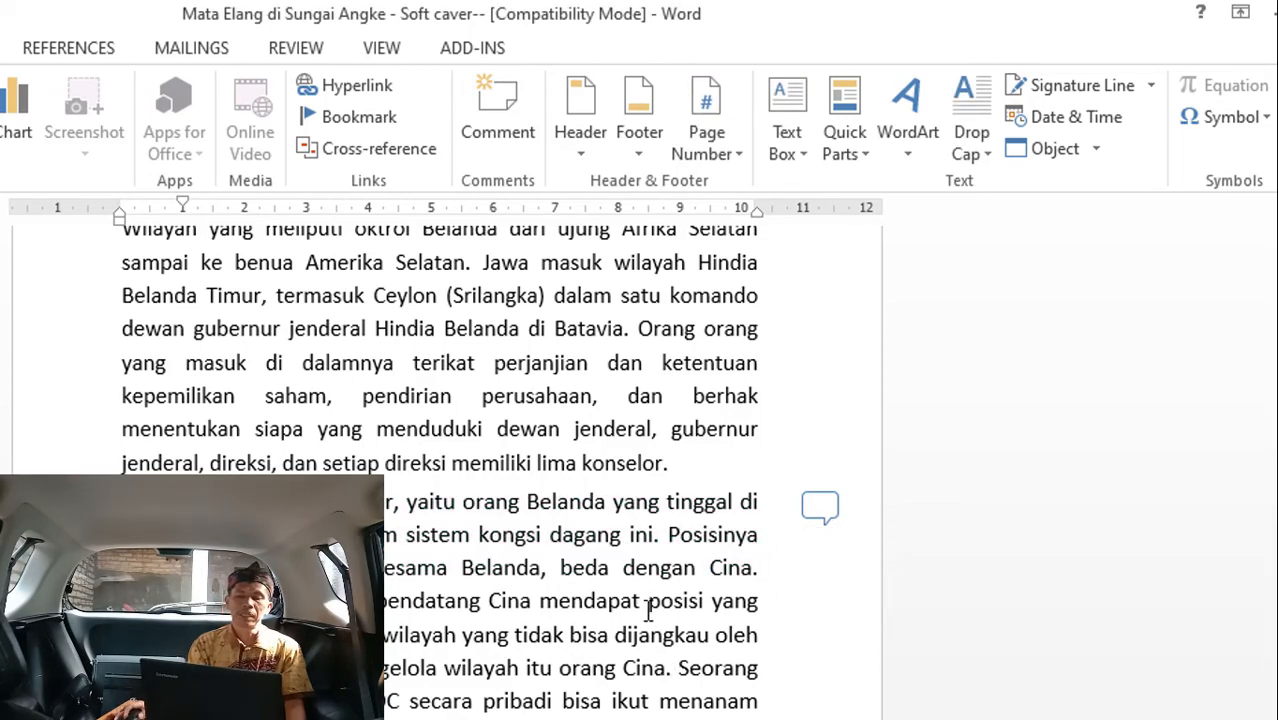
# Comment on the passage from "Teman-teman terselubung" to "(atau edisi lengkap)" with "Edisi lenhgkap, hilangkan, karena belum tahu pasar apakah menerbitkan ulang atau tidak".
pyautogui.scroll(-20, 624, 660)
pyautogui.scroll(-20, 624, 660)
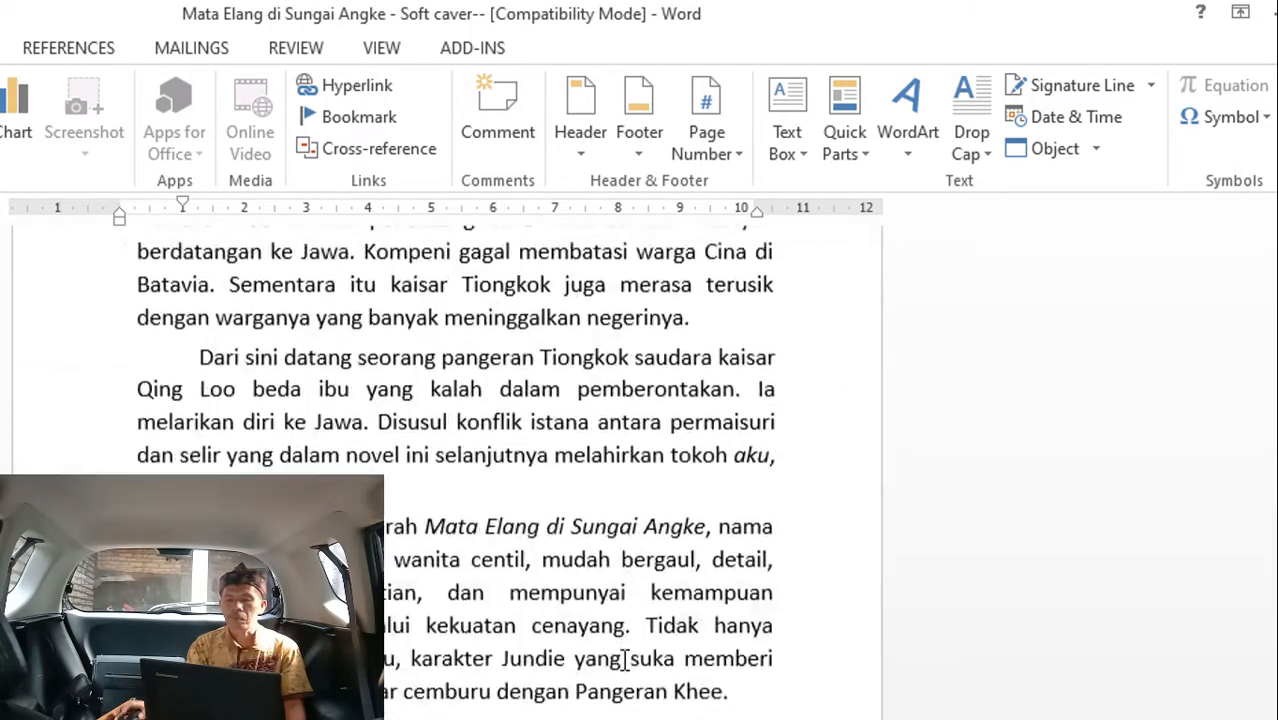
pyautogui.scroll(-5, 624, 660)
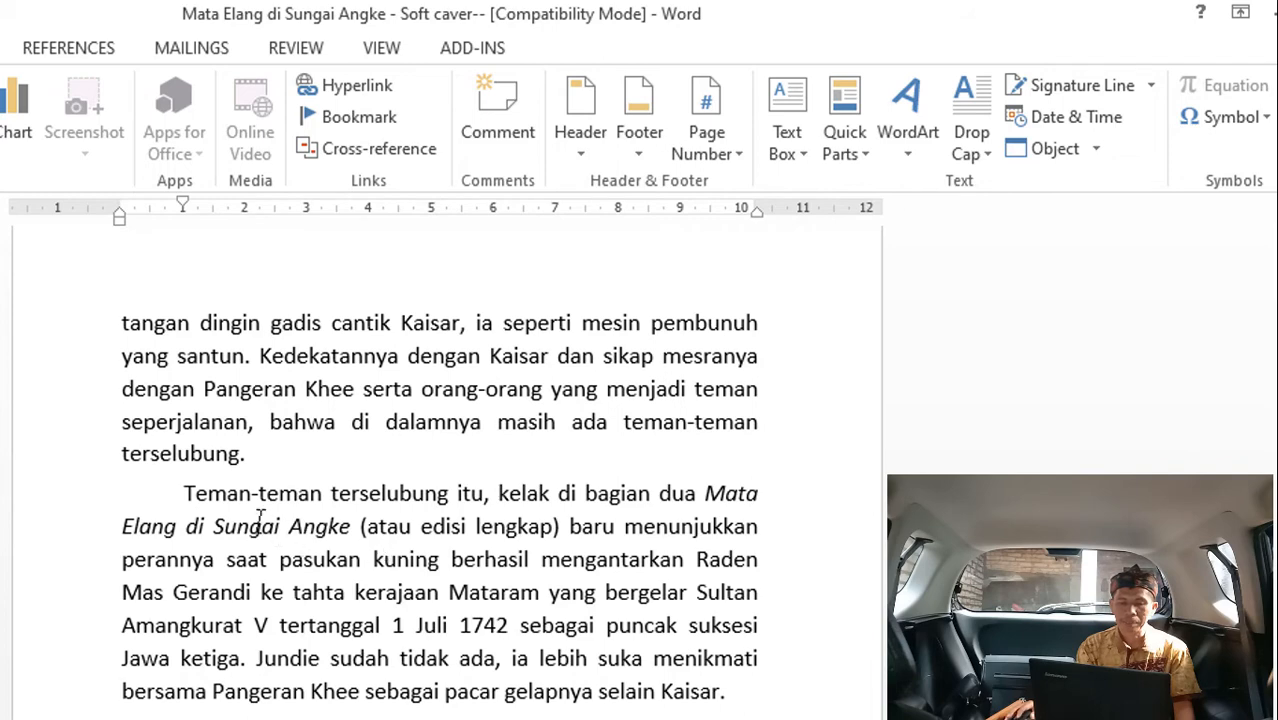
pyautogui.click(185, 493)
pyautogui.moveTo(212, 508); pyautogui.dragTo(612, 527)
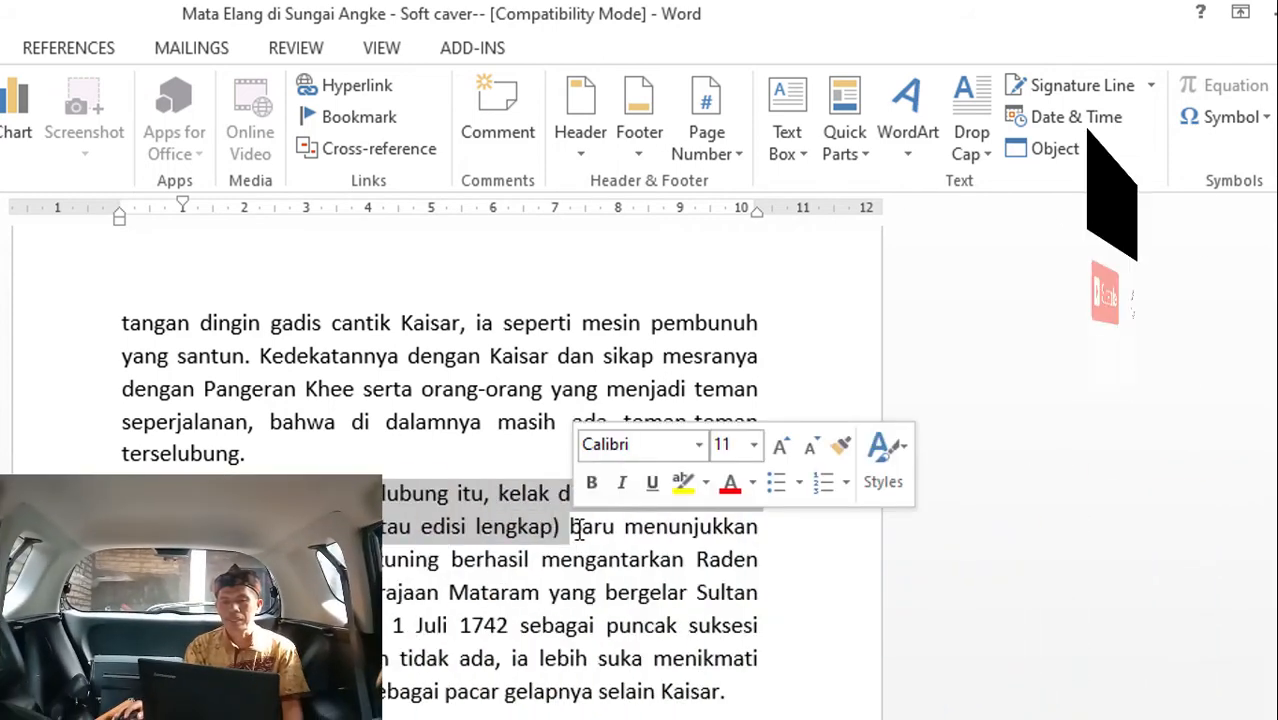
pyautogui.click(500, 132)
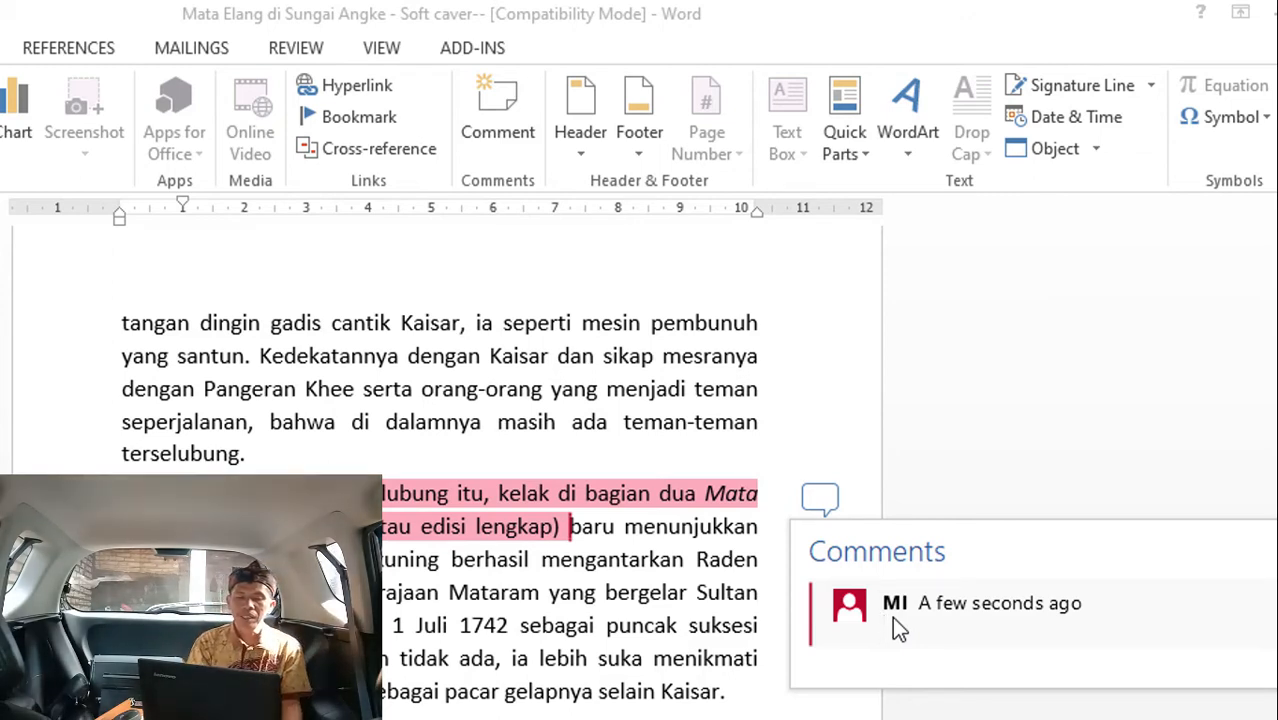
pyautogui.write('e')
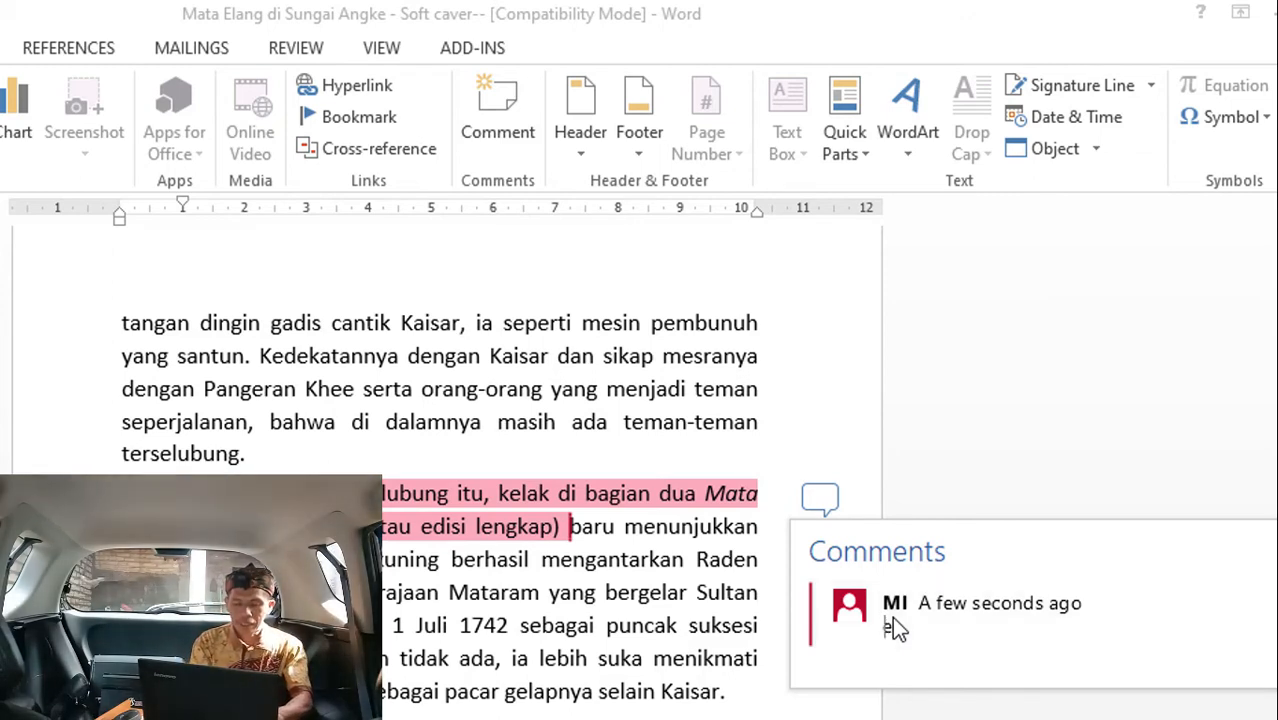
pyautogui.write('disi lenhgkap')
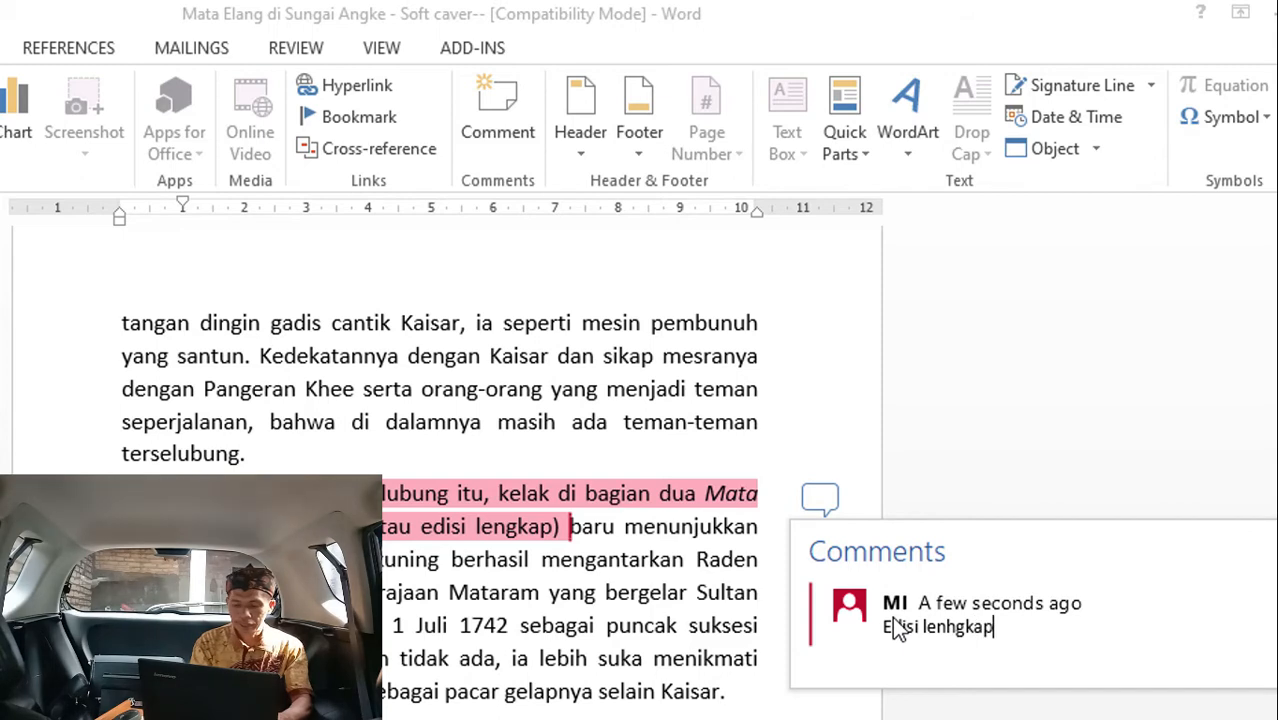
pyautogui.write(', hilan')
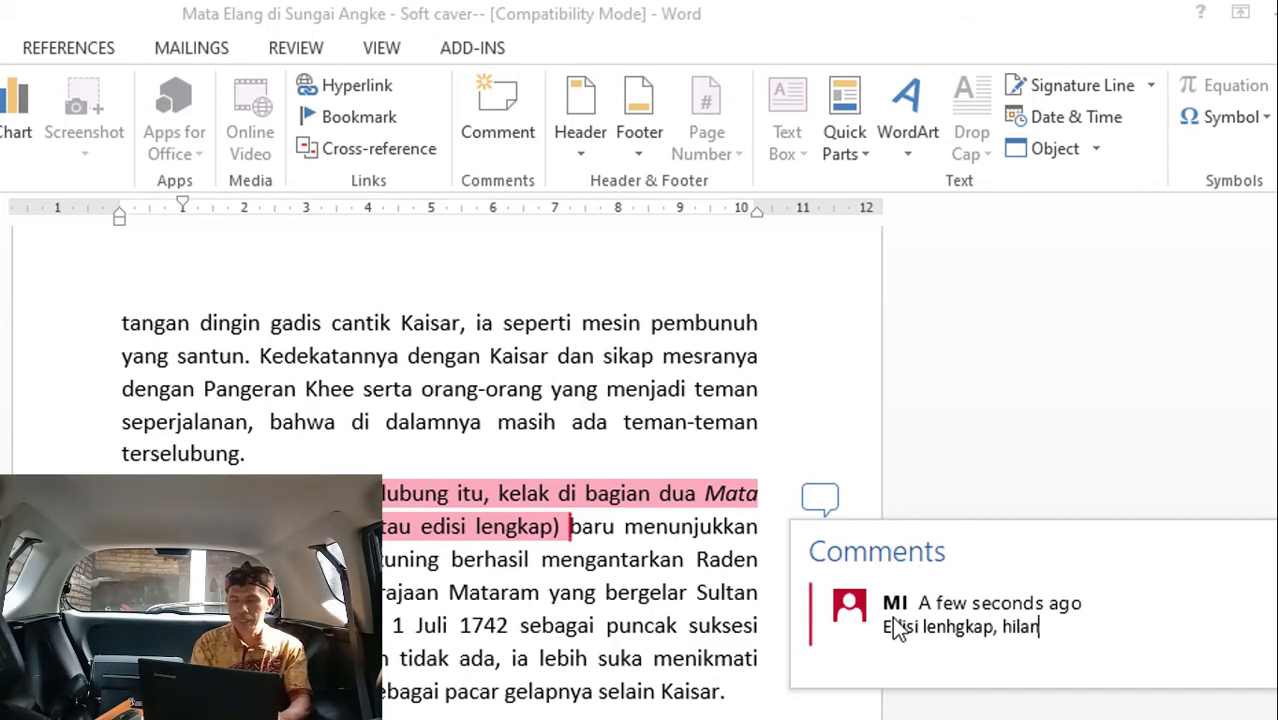
pyautogui.write('gkan, ka')
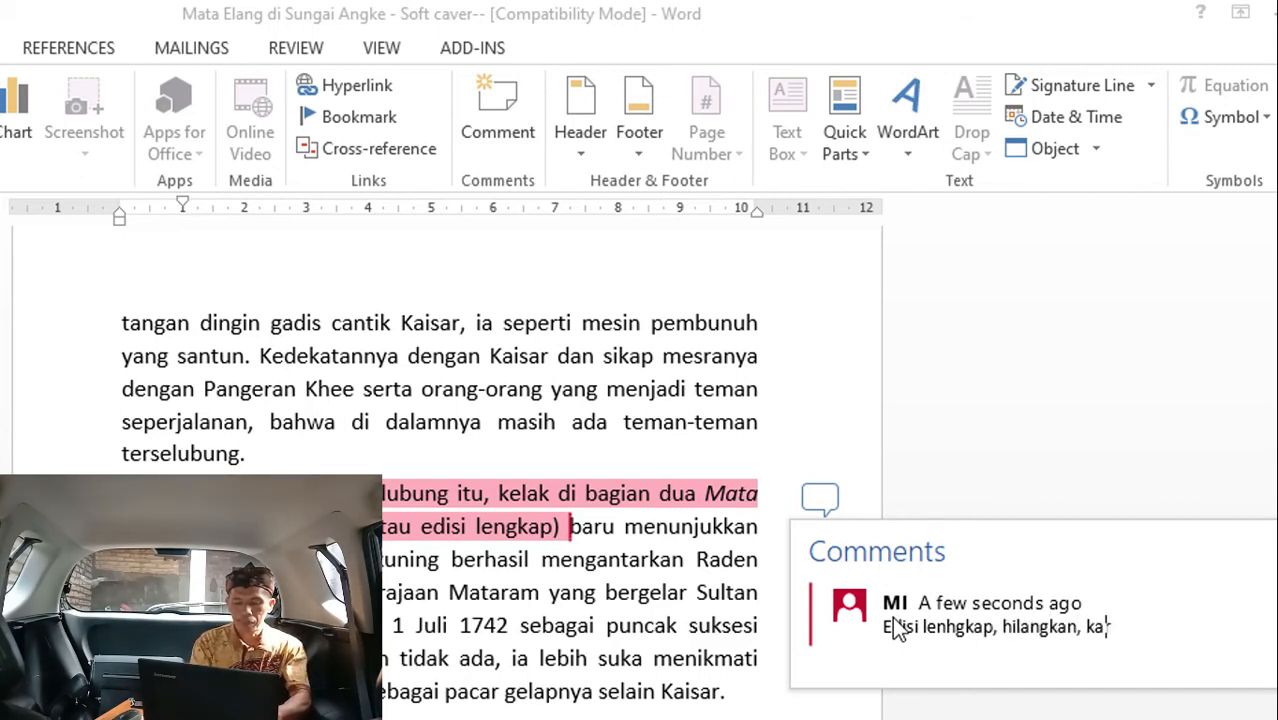
pyautogui.write('rena belum tahu pasar')
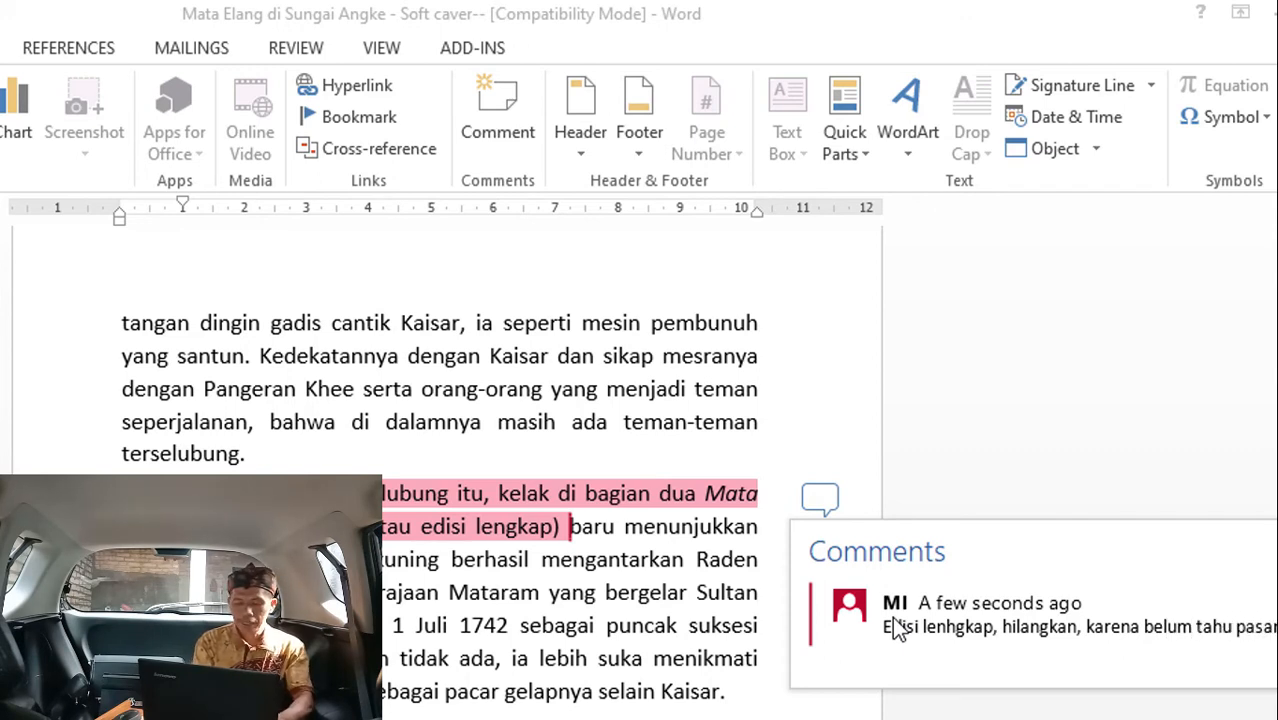
pyautogui.write(' apakah mene')
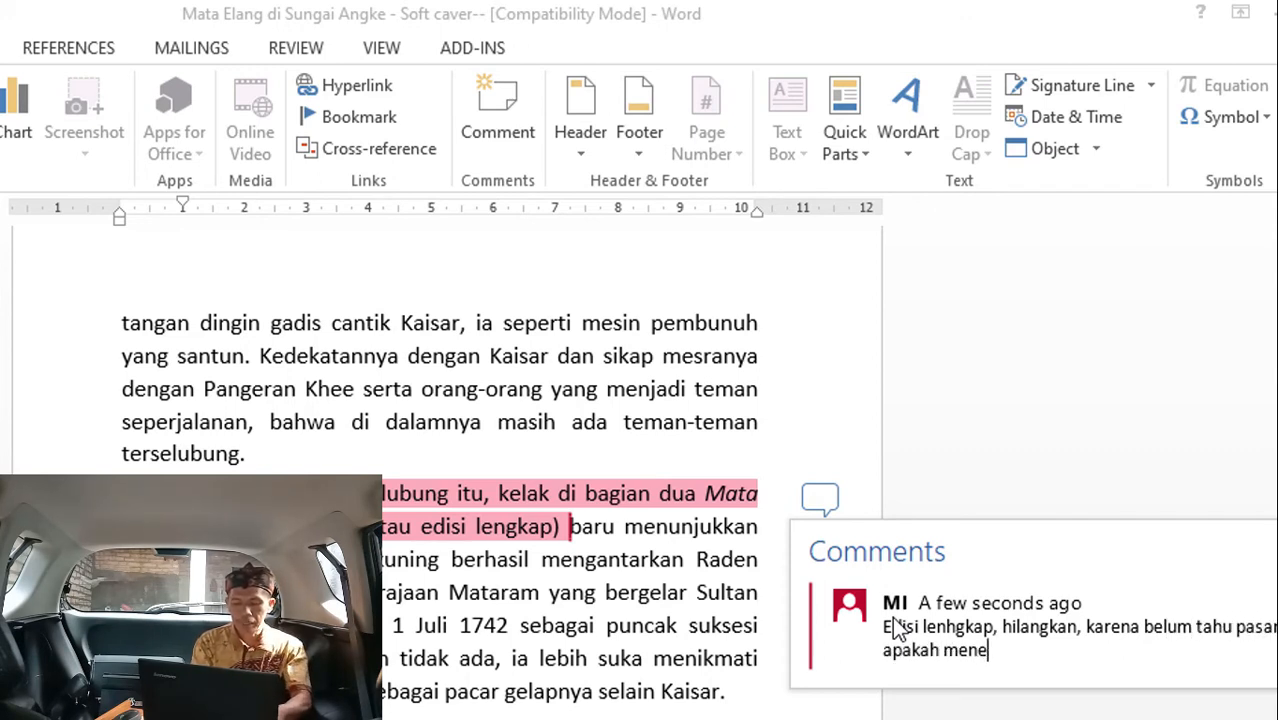
pyautogui.write('rbitkan ulan')
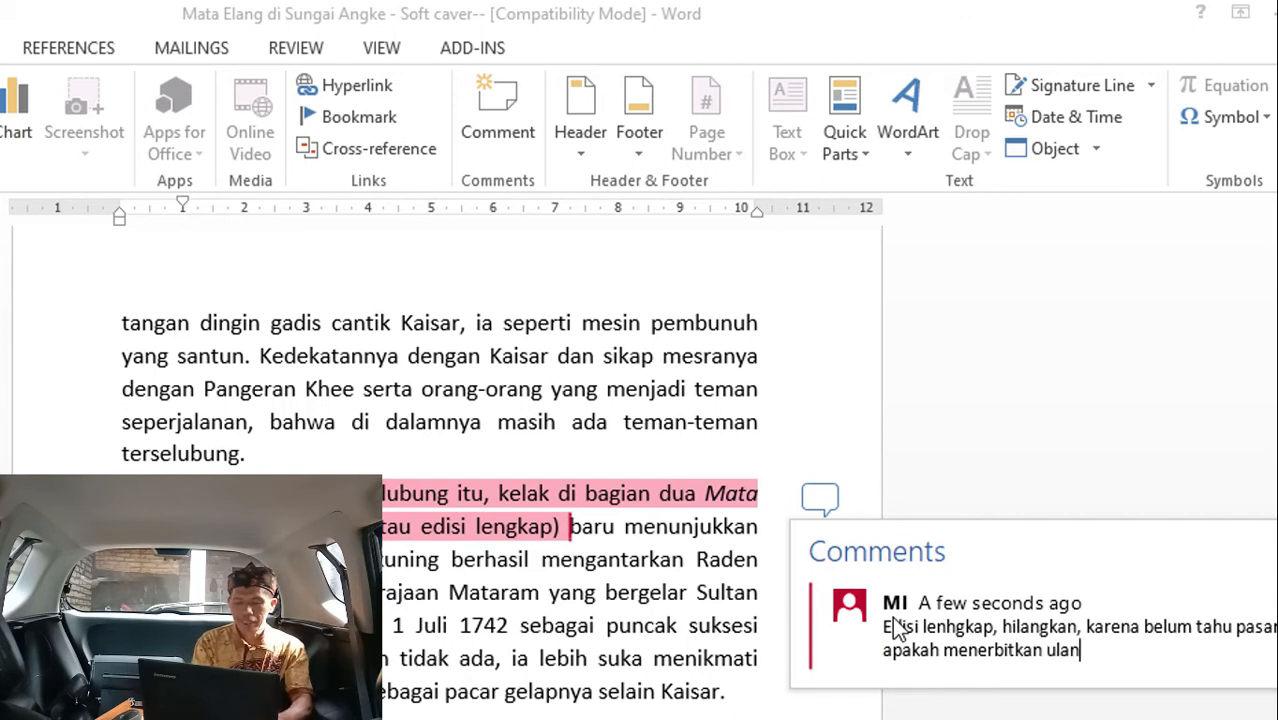
pyautogui.write('g atau tidak')
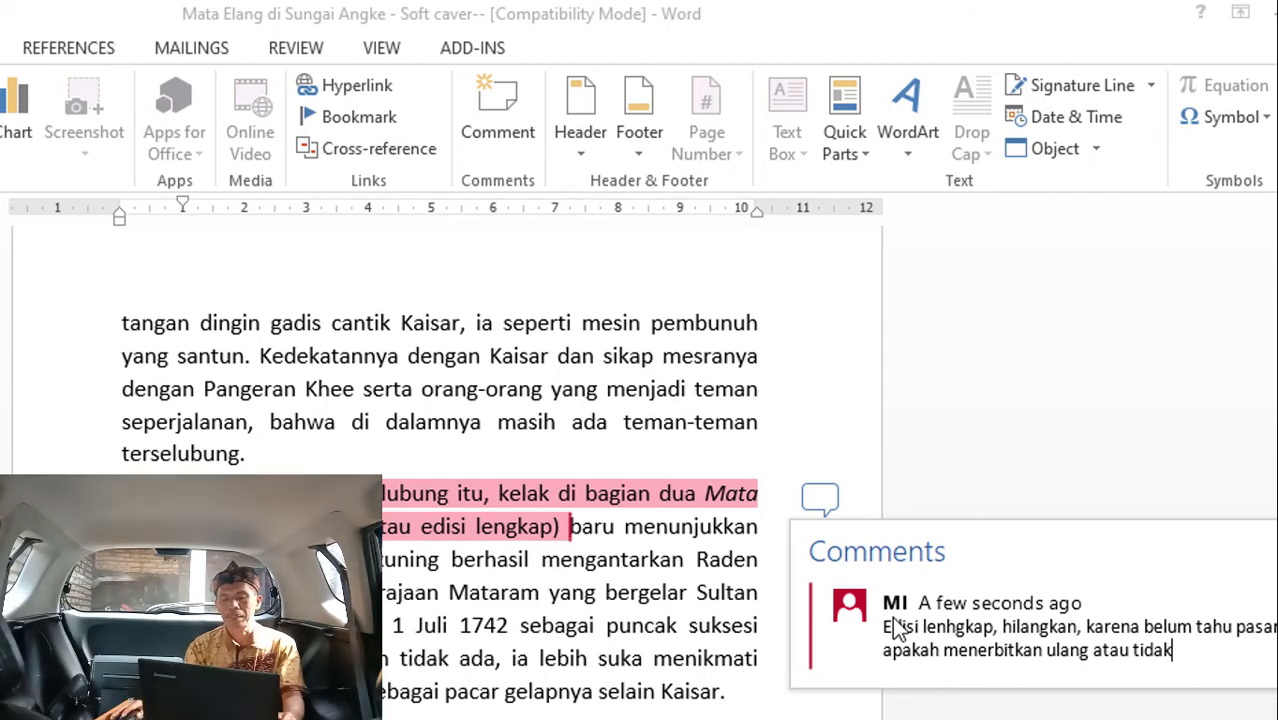
# Close the comment, look through the pages after the "Teman-teman terselubung" paragraph, and return to that paragraph.
pyautogui.click(672, 658)
pyautogui.scroll(-15, 731, 559)
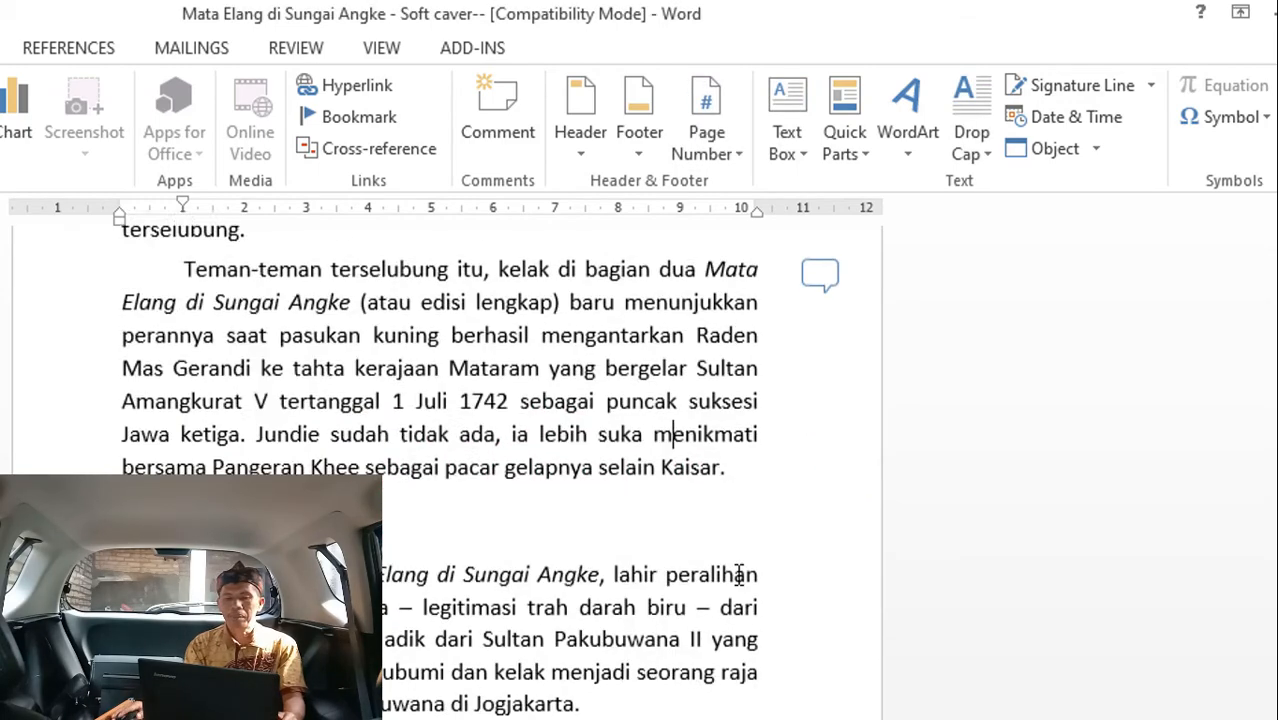
pyautogui.scroll(-20, 751, 588)
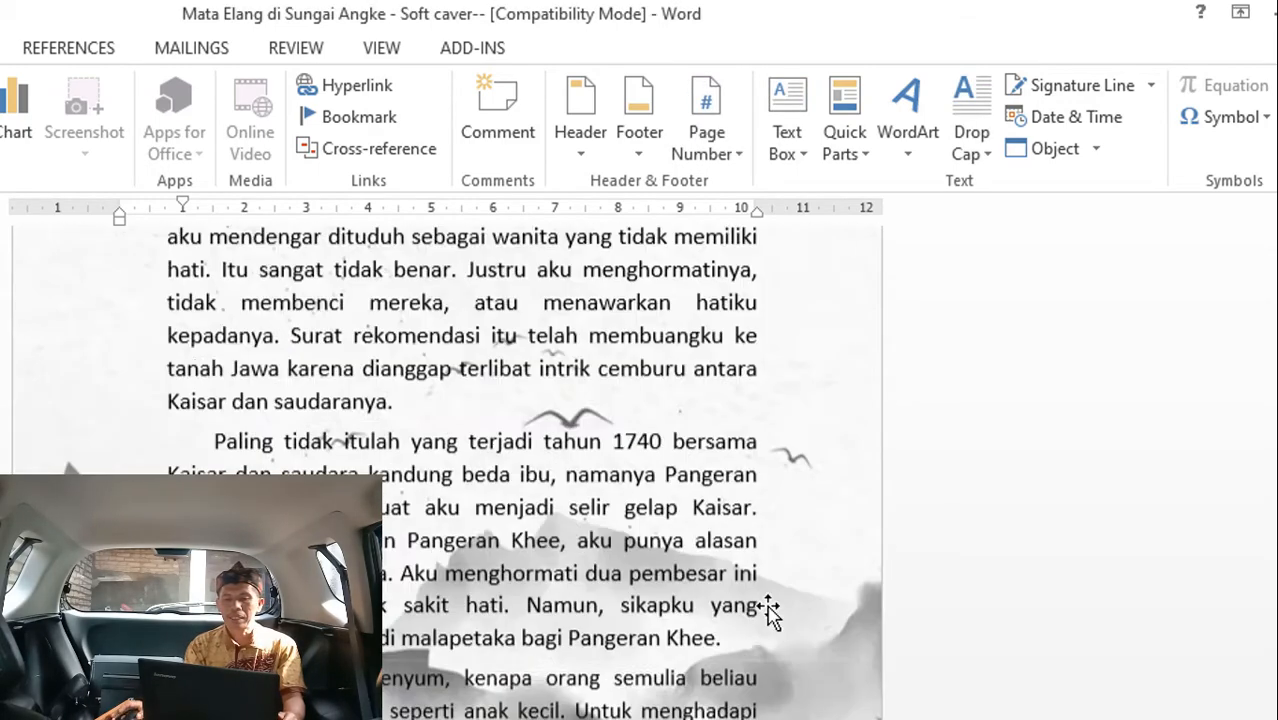
pyautogui.scroll(-10, 778, 612)
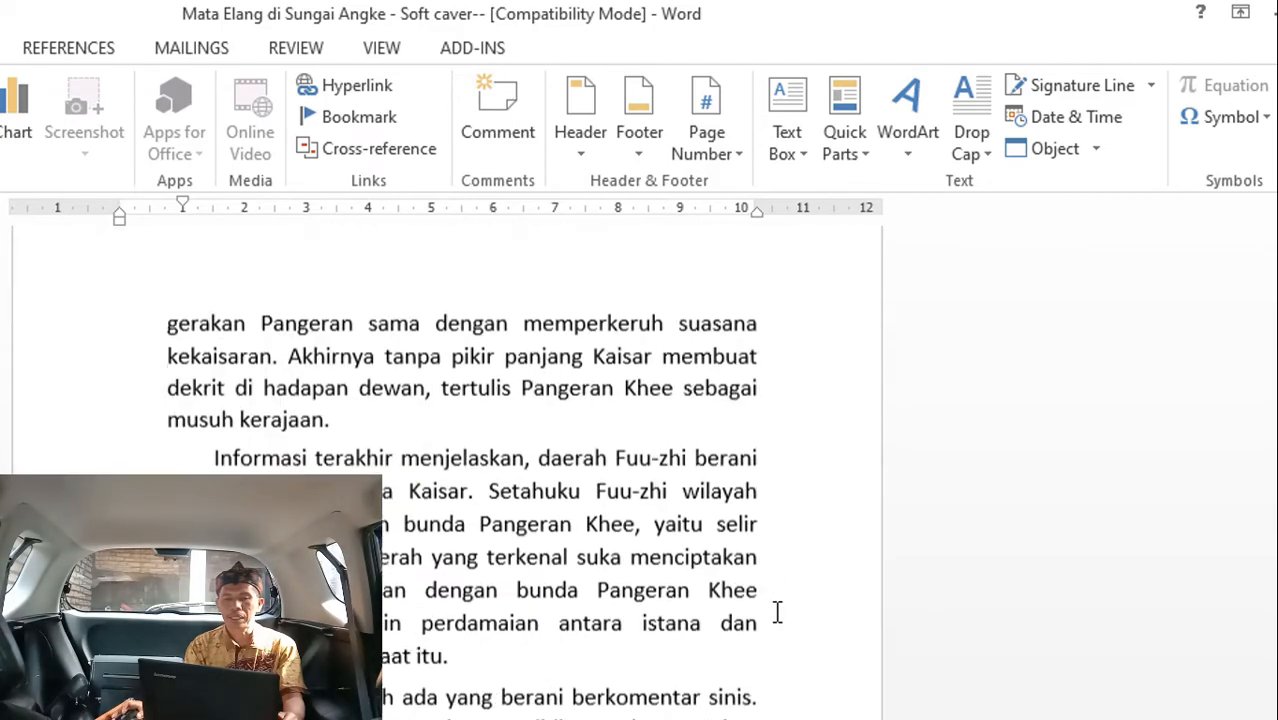
pyautogui.scroll(20, 775, 611)
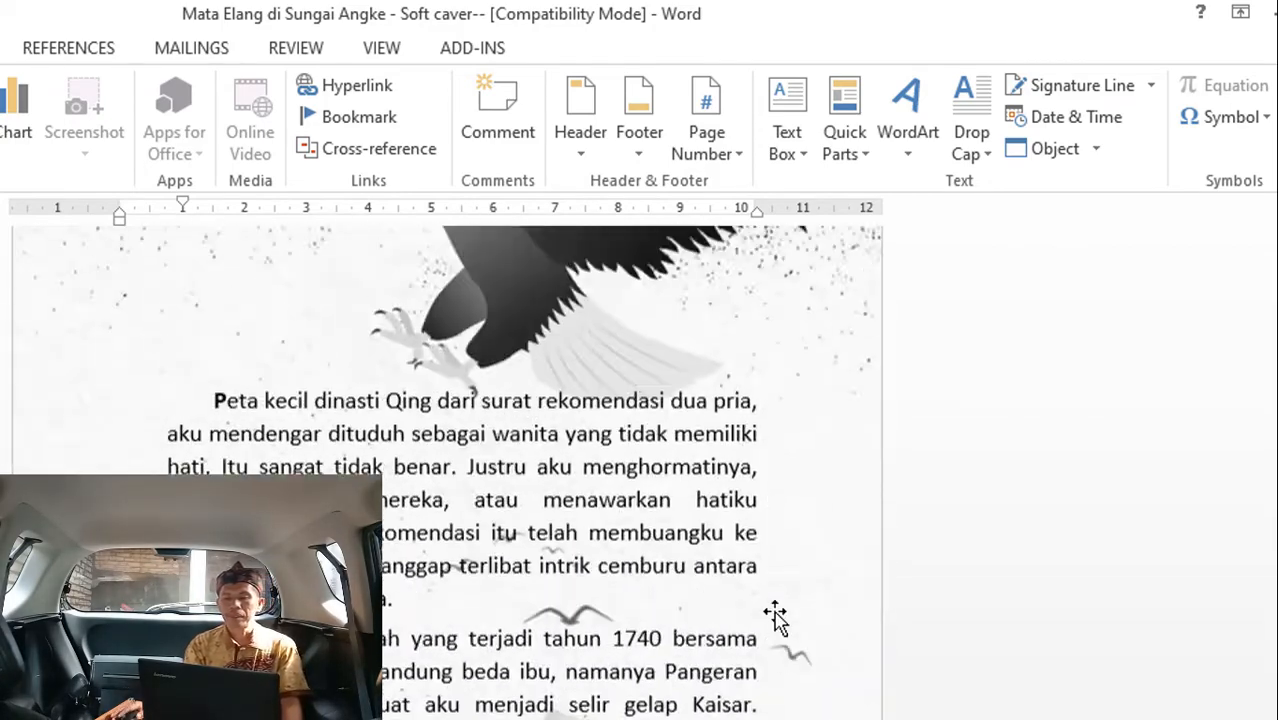
pyautogui.scroll(-10, 777, 612)
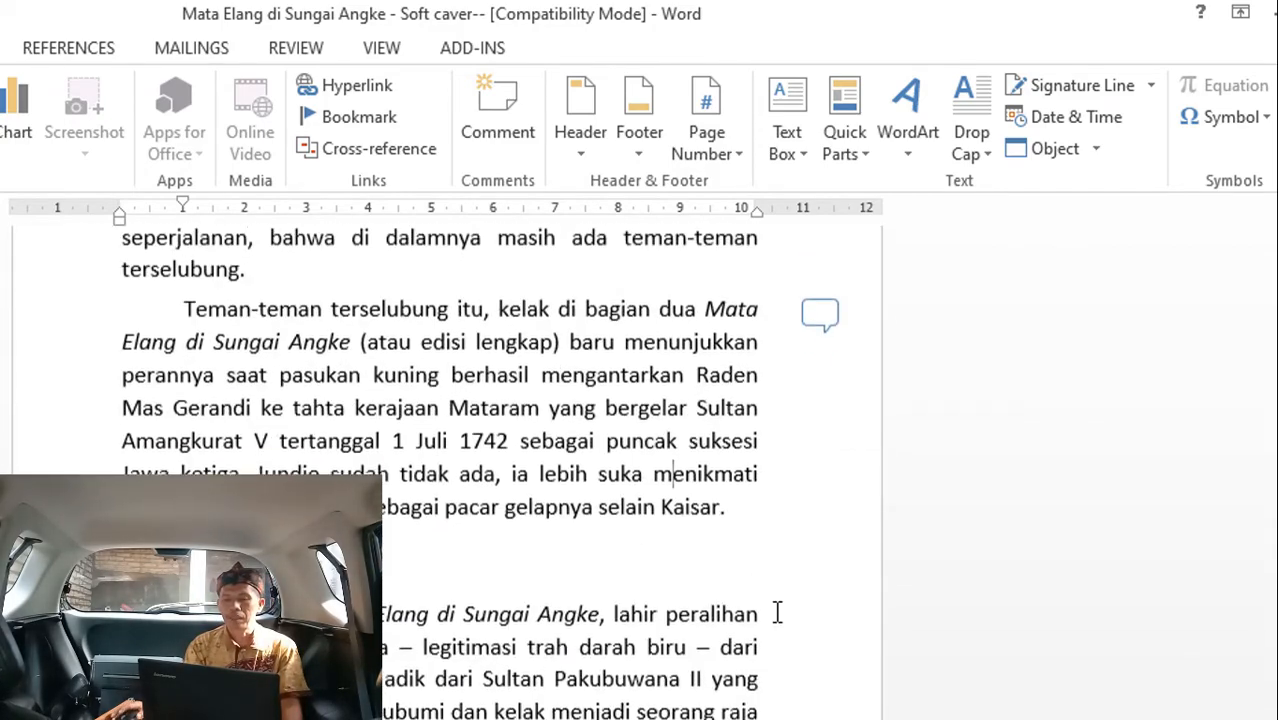
# Open the comment beside the "Teman-teman terselubung" paragraph, close it, and open it again.
pyautogui.click(837, 661)
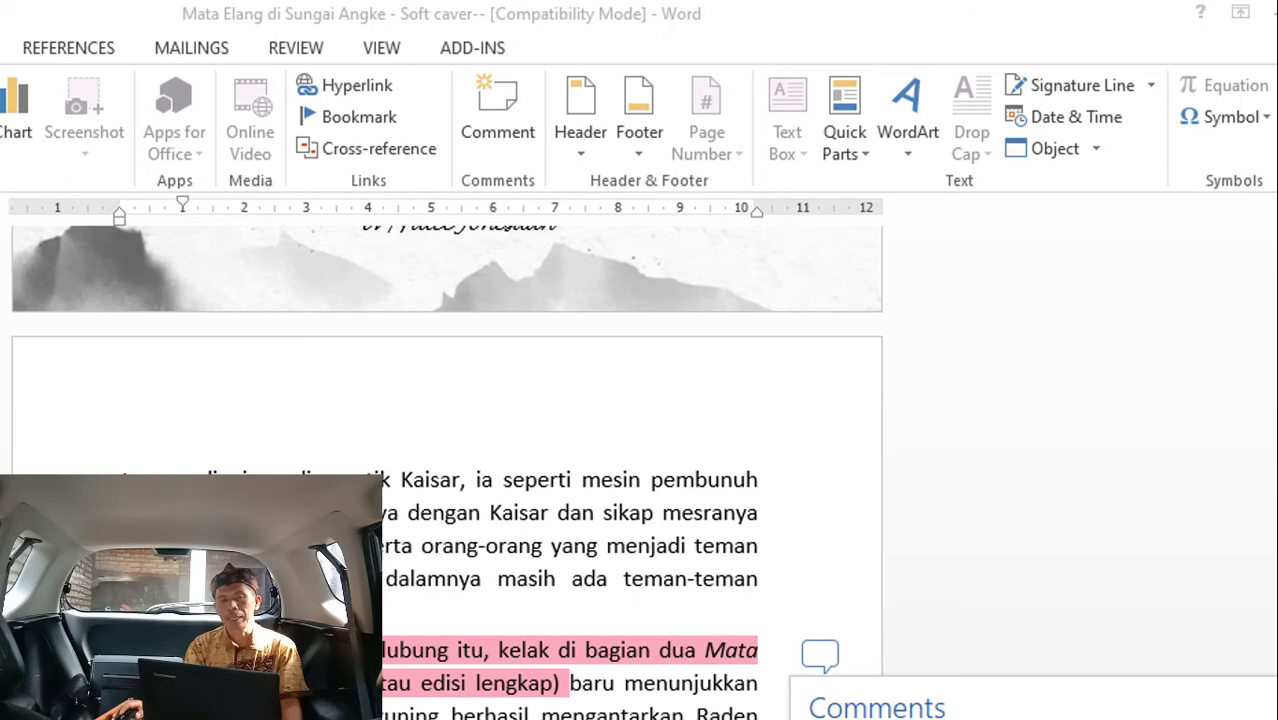
pyautogui.click(1204, 618)
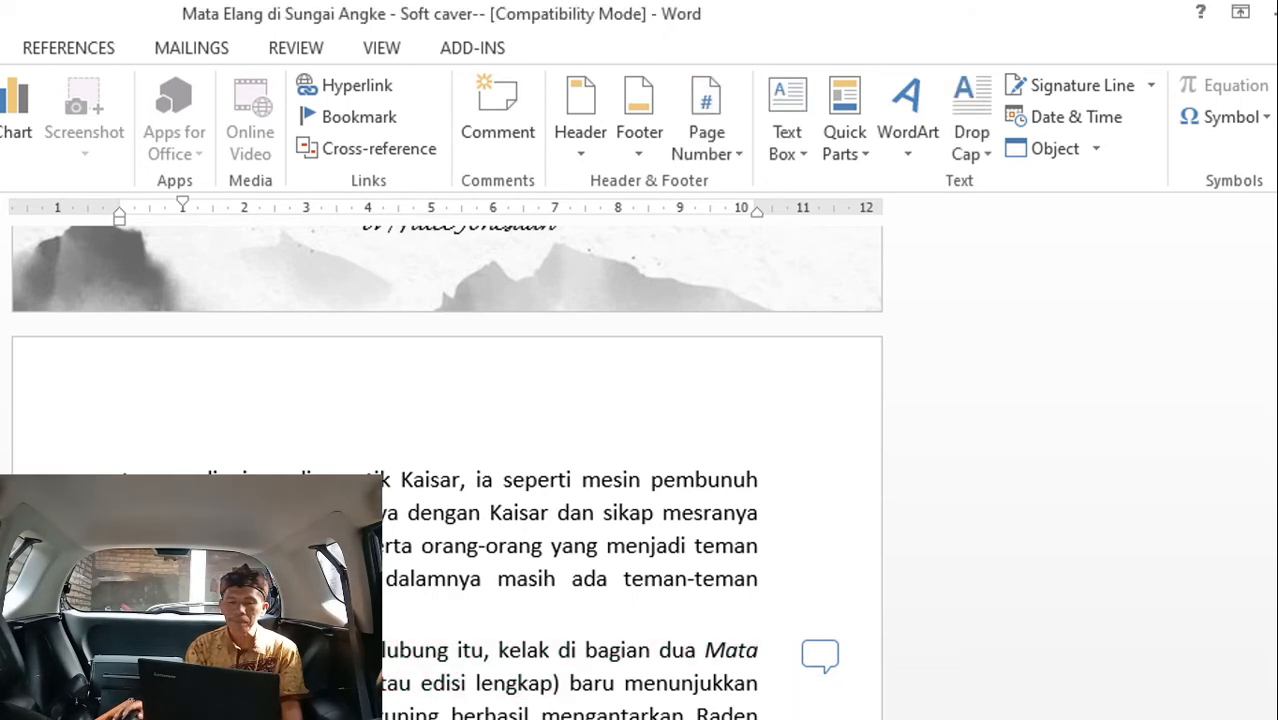
pyautogui.click(806, 663)
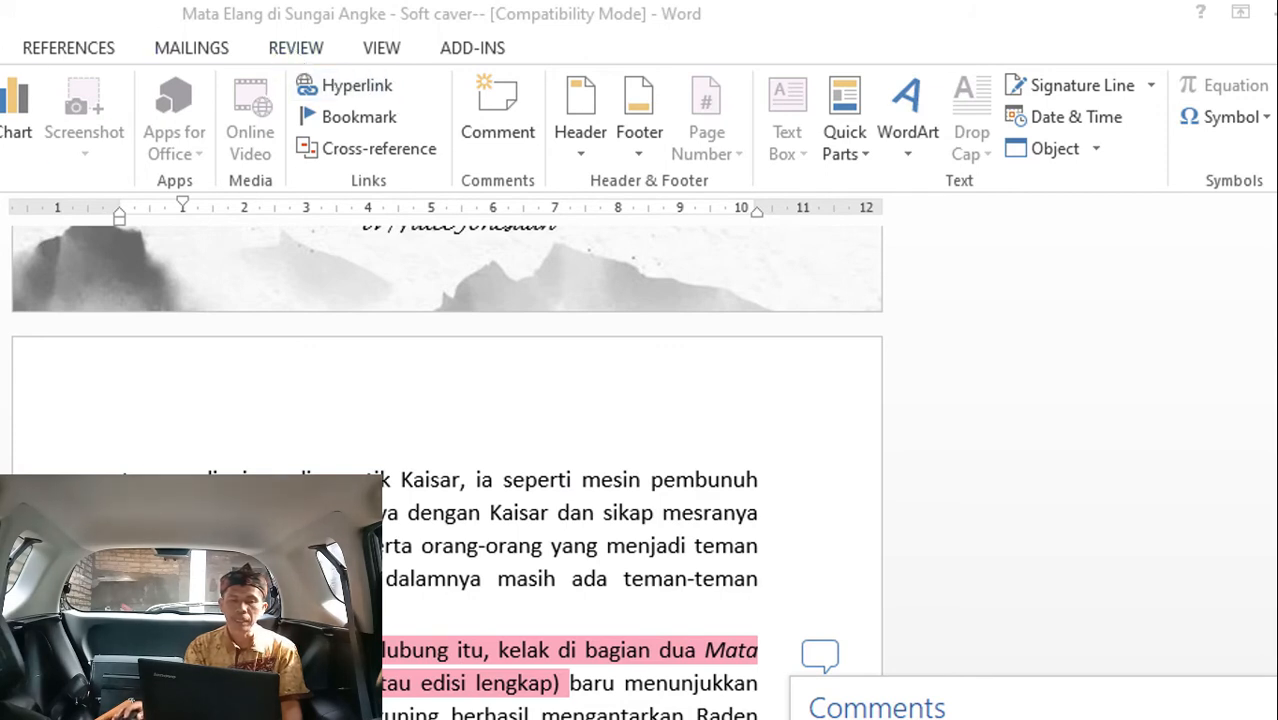
# Hide comments from the displayed markup and check the commented pages of the manuscript.
pyautogui.click(305, 50)
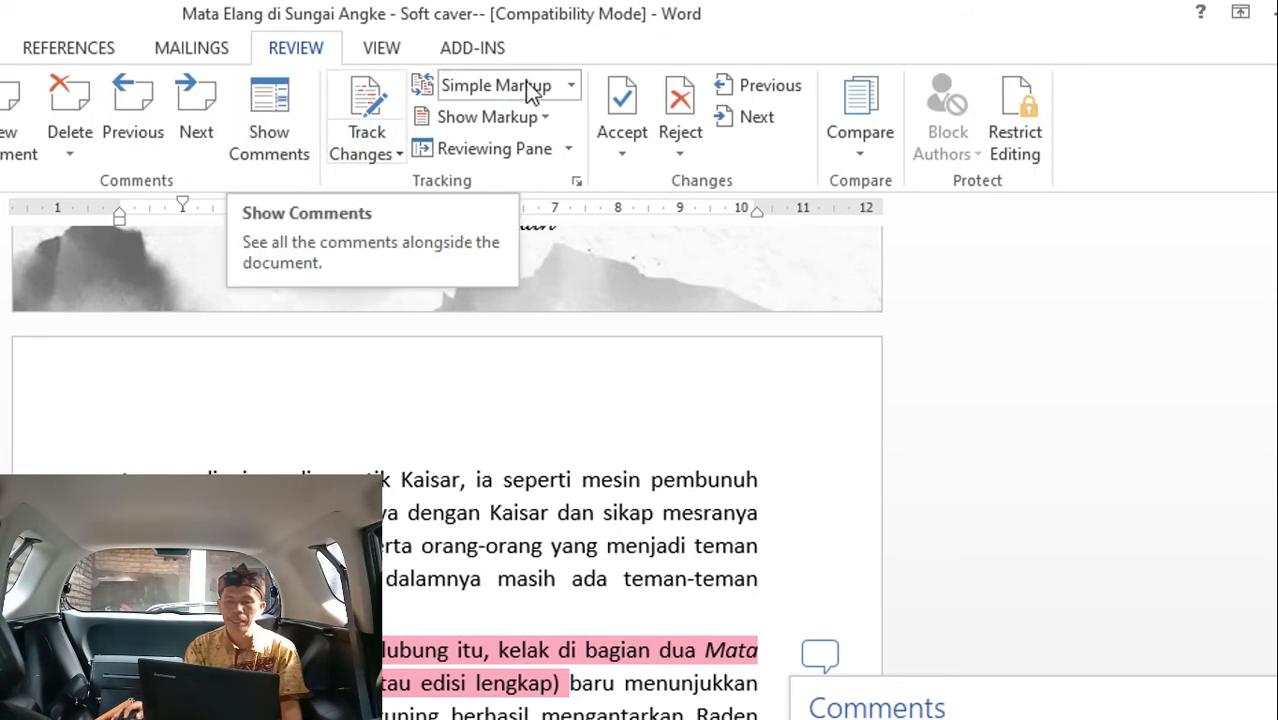
pyautogui.click(550, 116)
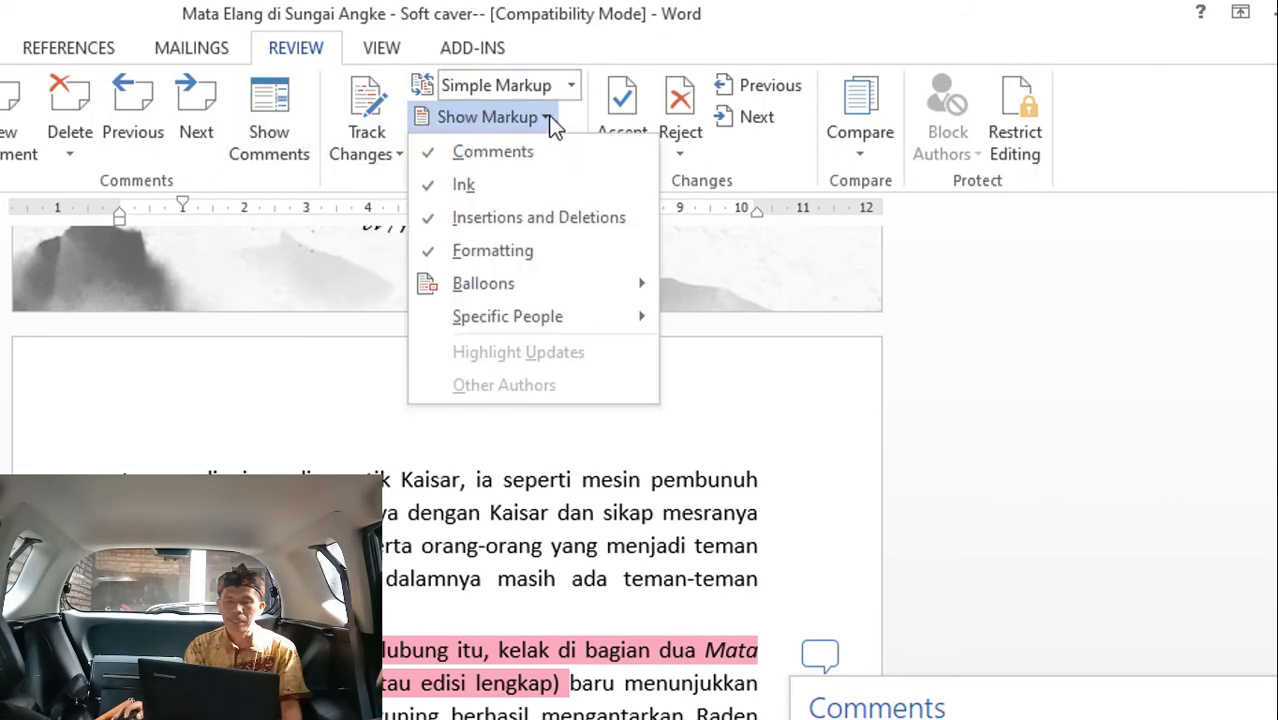
pyautogui.click(485, 152)
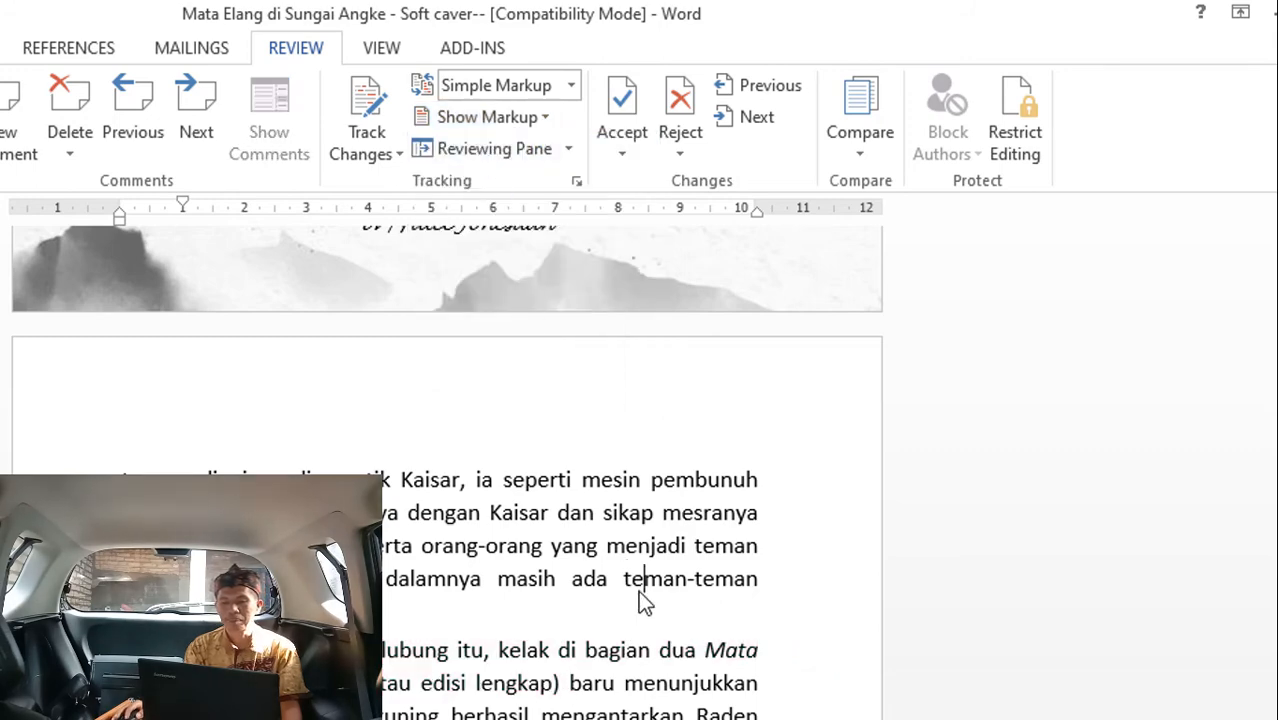
pyautogui.scroll(-5, 757, 650)
pyautogui.scroll(9, 759, 658)
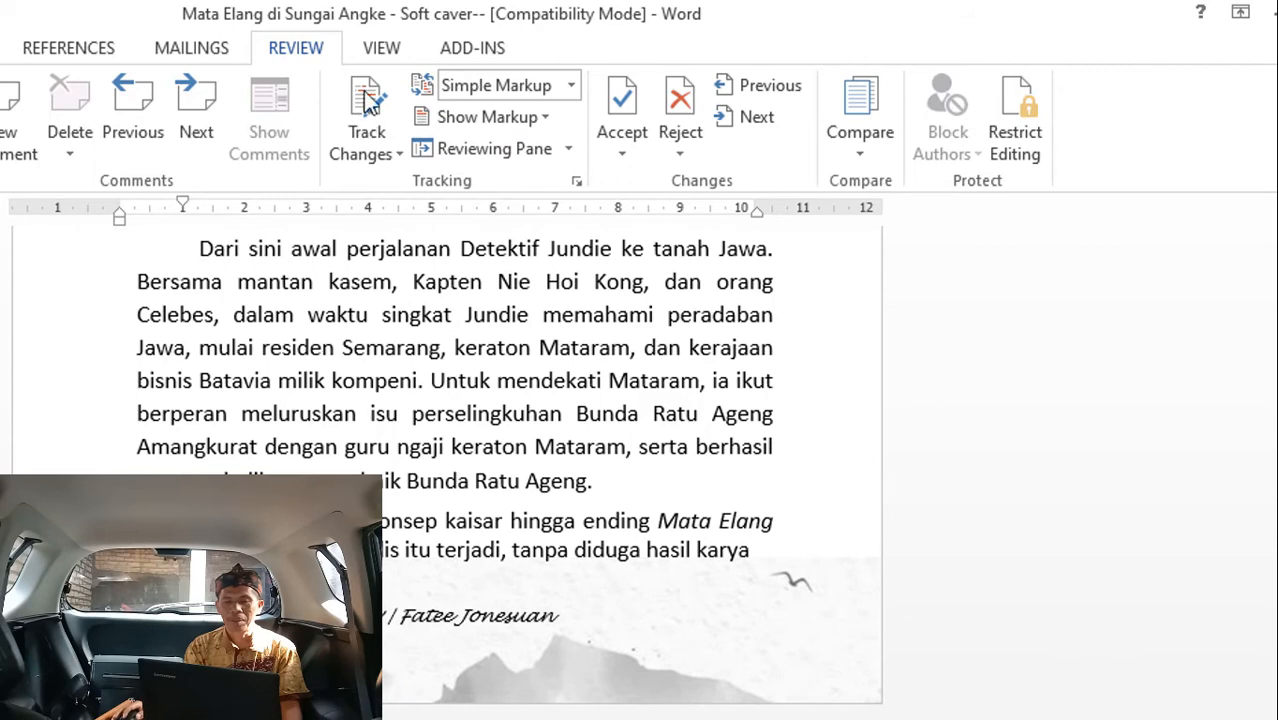
# Turn the display of comments back on in the markup and return to the "Teman-teman terselubung" paragraph.
pyautogui.click(546, 118)
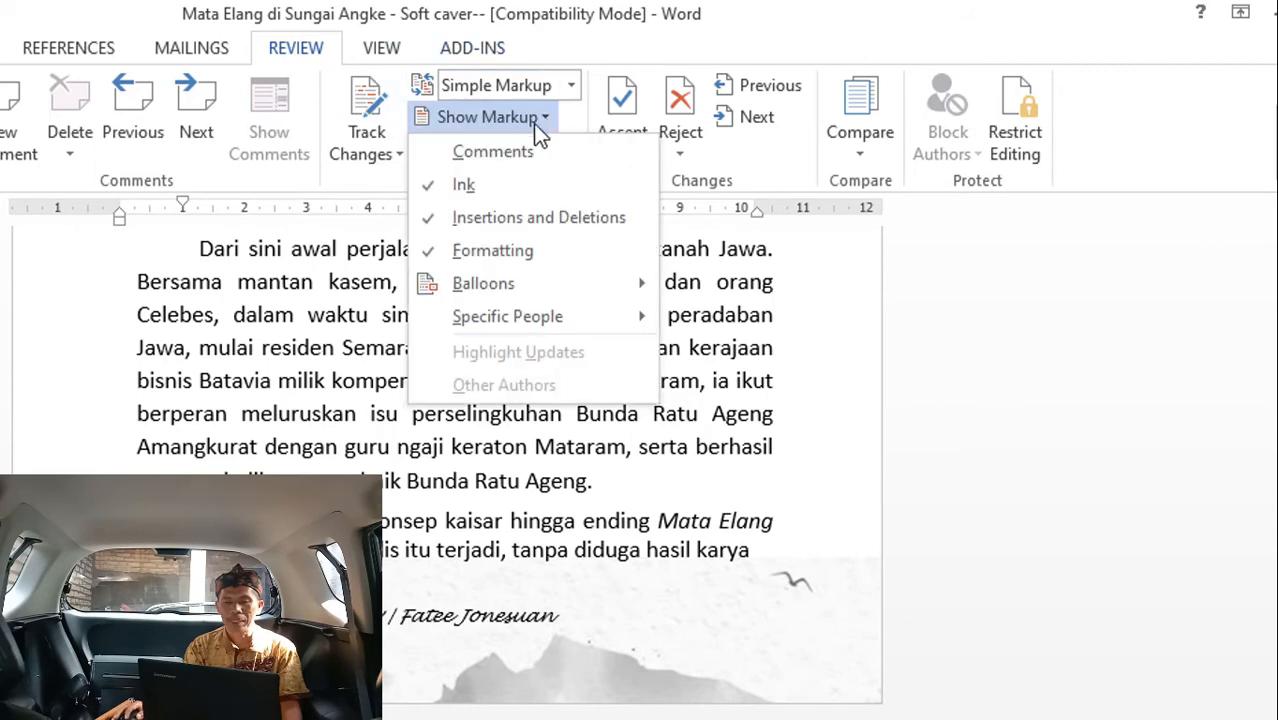
pyautogui.click(428, 152)
pyautogui.scroll(5, 604, 524)
pyautogui.scroll(-3, 604, 524)
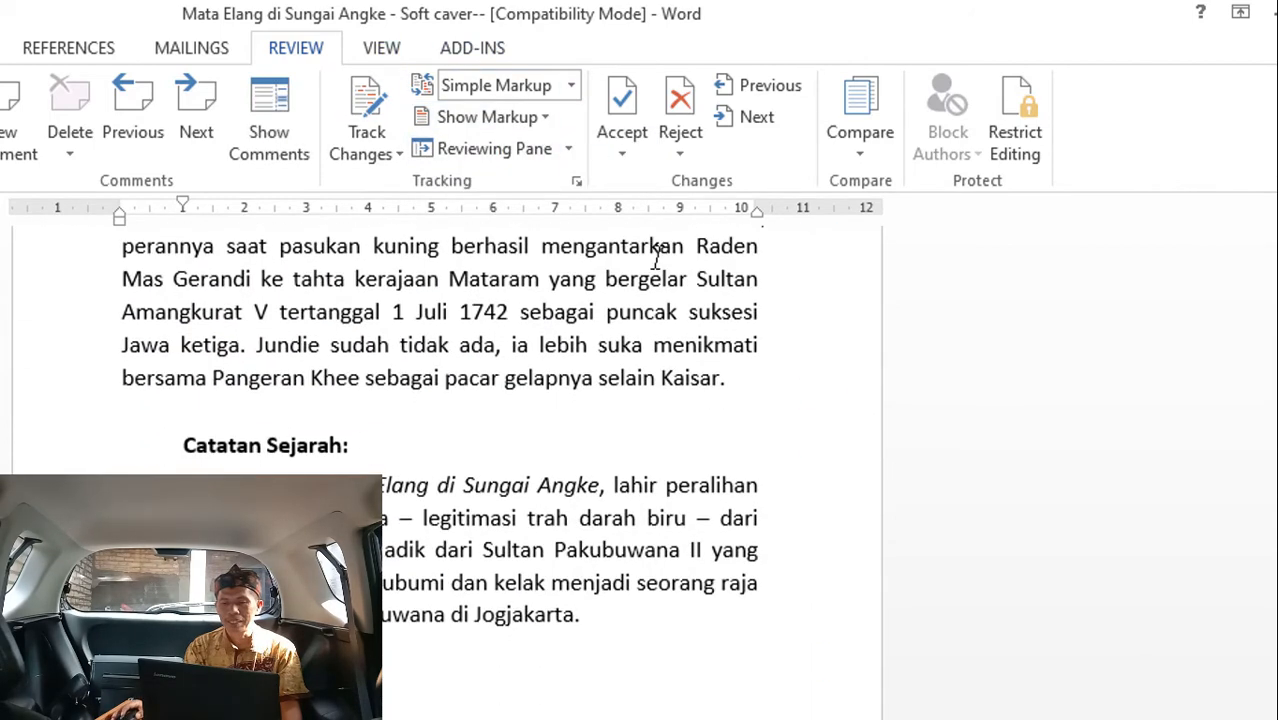
pyautogui.scroll(4, 736, 417)
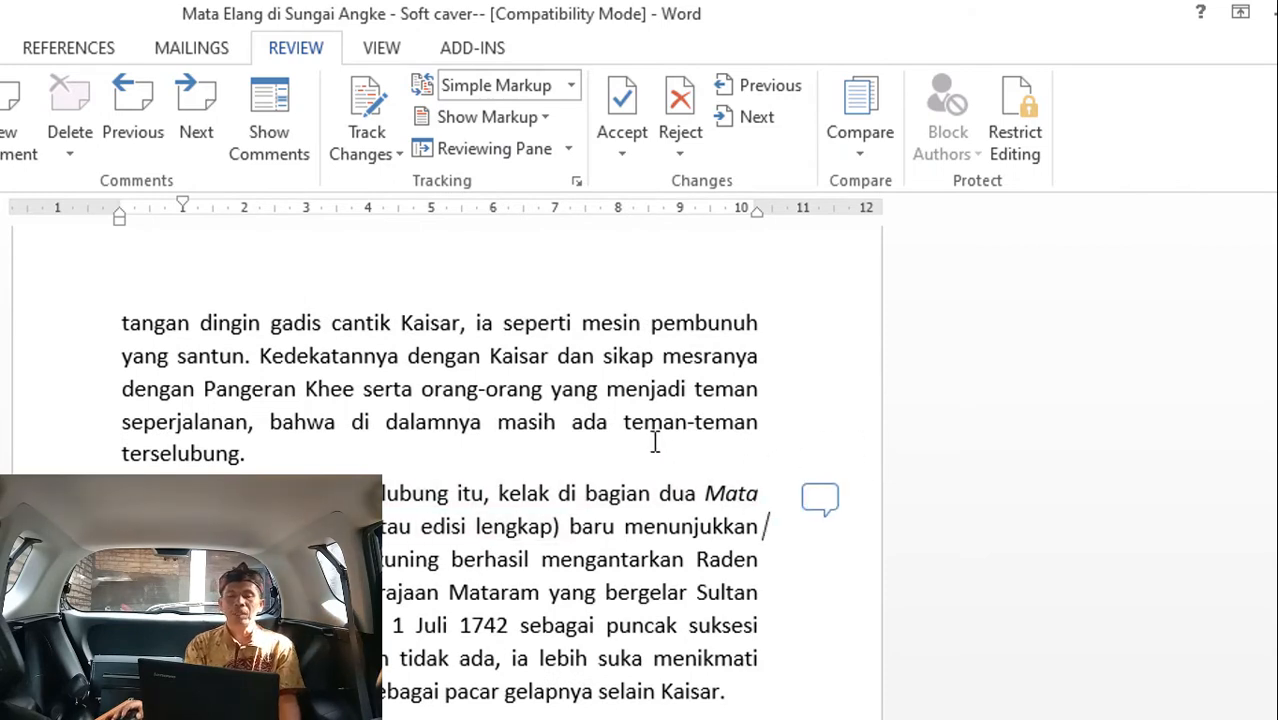
# Reopen the comment beside the "Teman-teman terselubung" paragraph, look over the actions available for it, and close it.
pyautogui.click(823, 505)
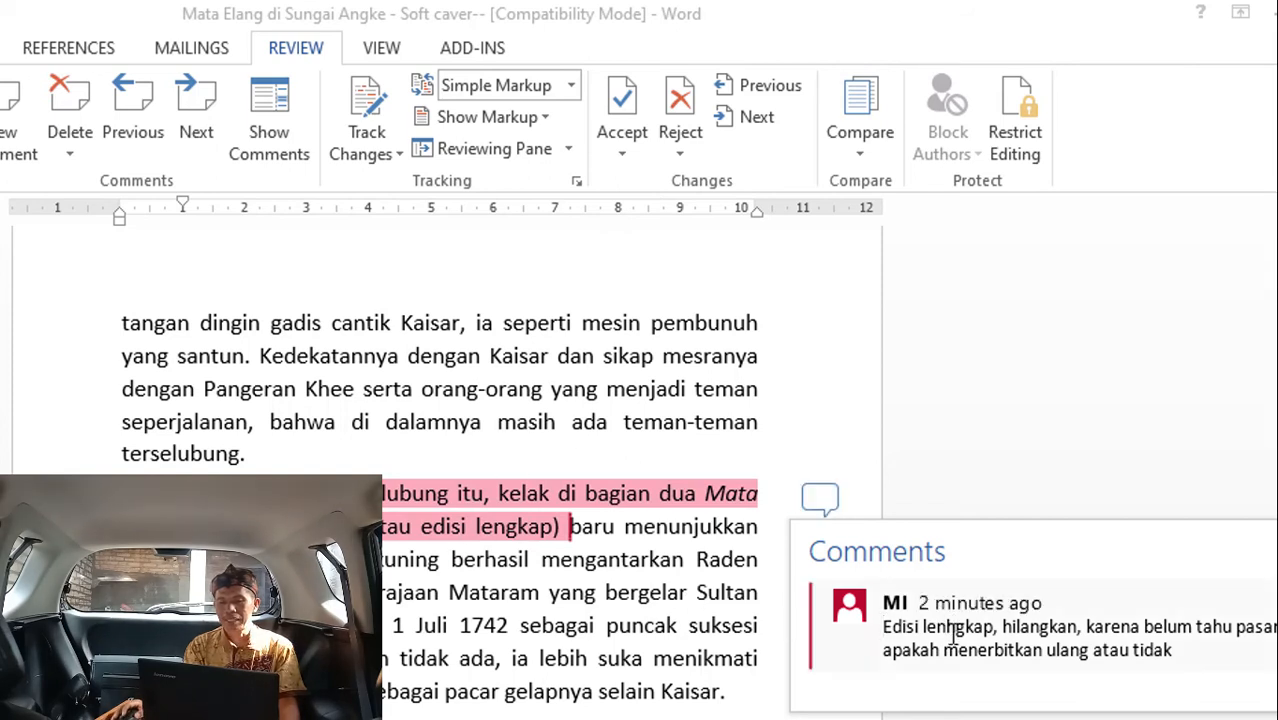
pyautogui.rightClick(1040, 627)
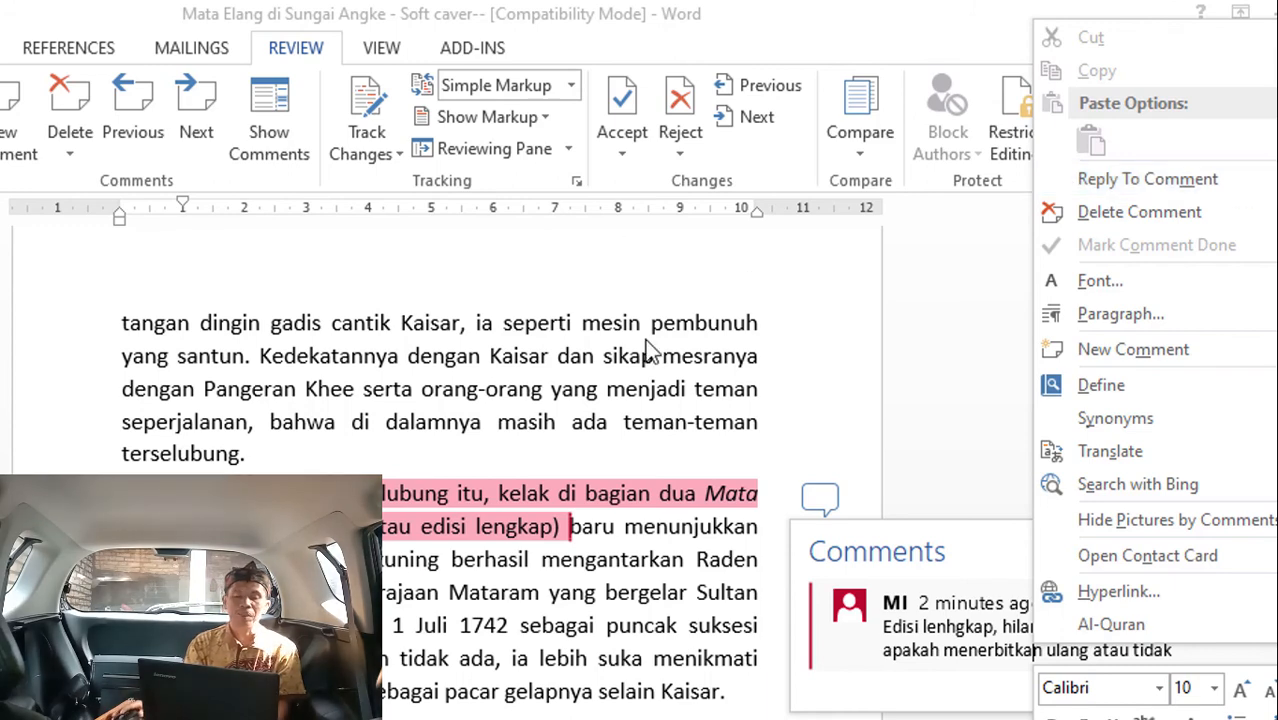
pyautogui.click(269, 441)
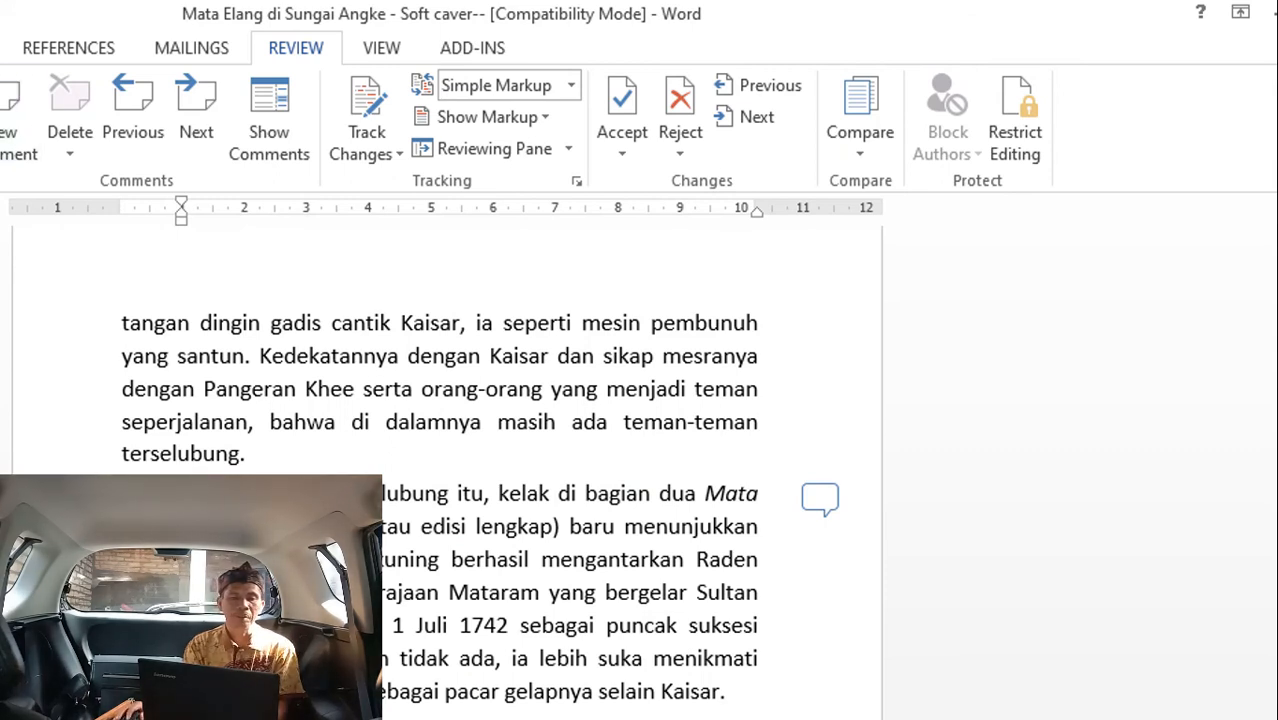
# Bring back the insertion commands and preview the comment directly from the commented words "(atau edisi lengkap)".
pyautogui.click(0, 48)
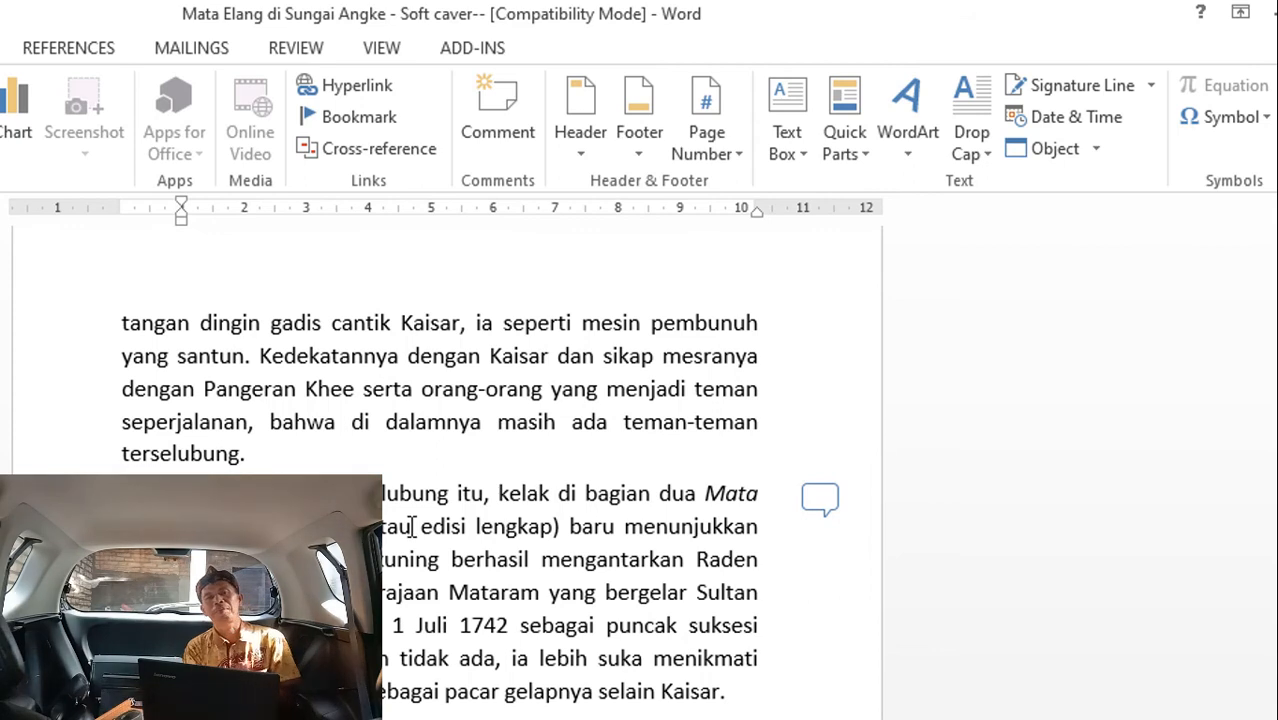
pyautogui.moveTo(412, 527)
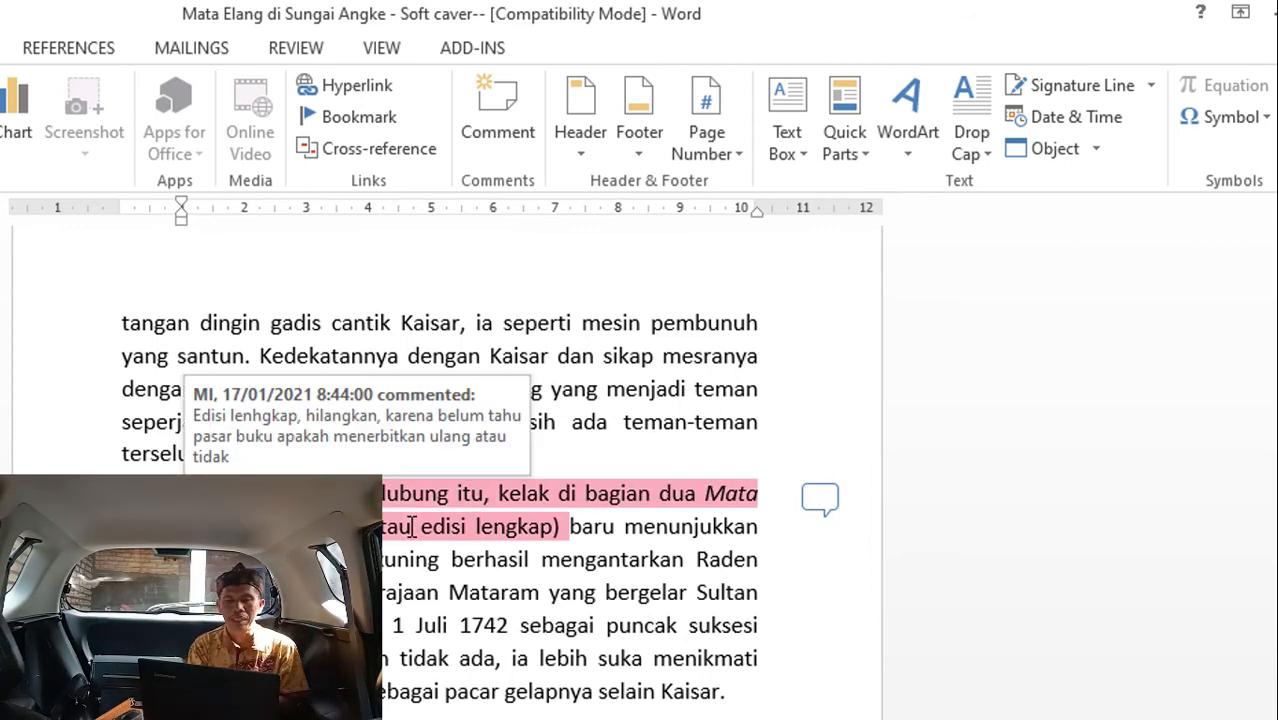